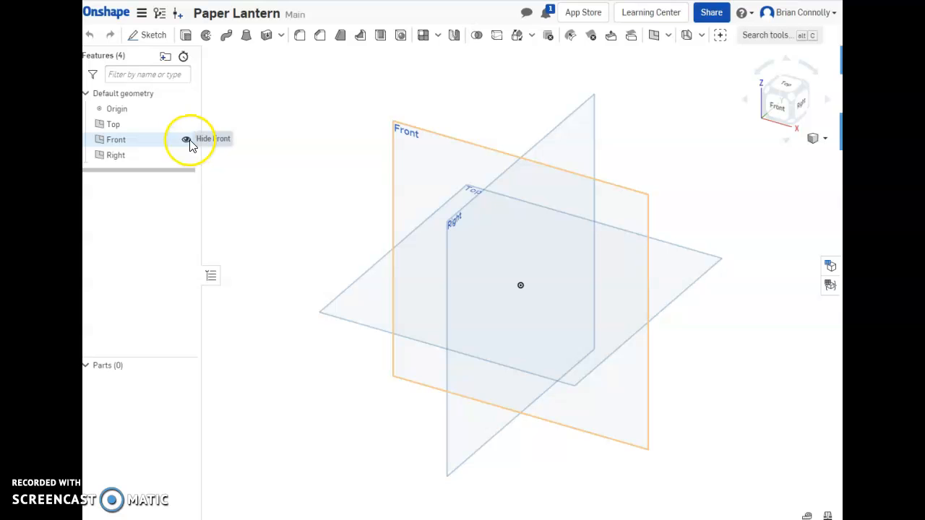
# - Hide the Front and Right planes and start a sketch on the Top plane
pyautogui.click(186, 139)
pyautogui.click(186, 155)
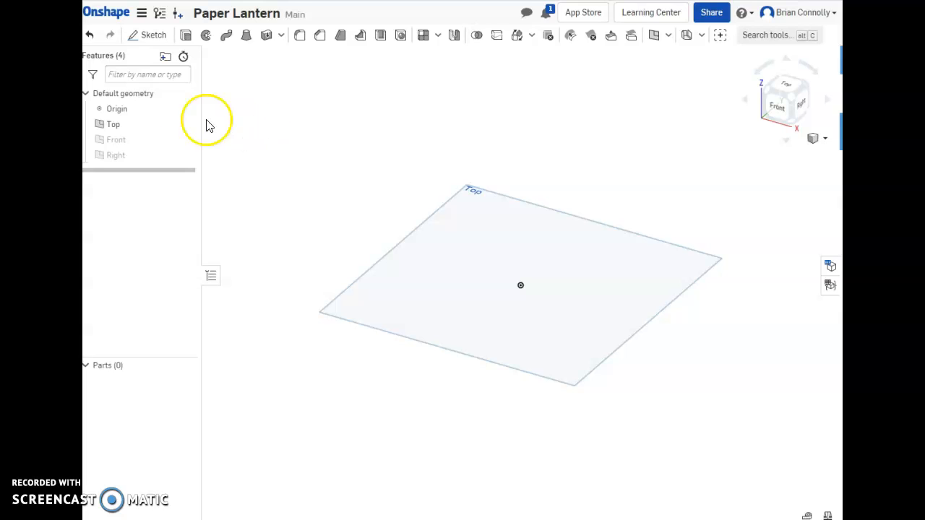
pyautogui.click(147, 35)
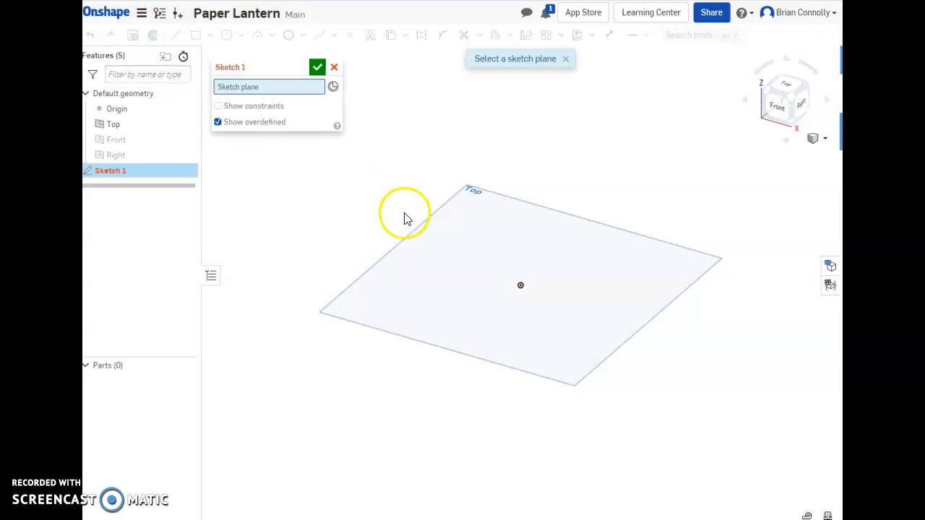
pyautogui.click(413, 238)
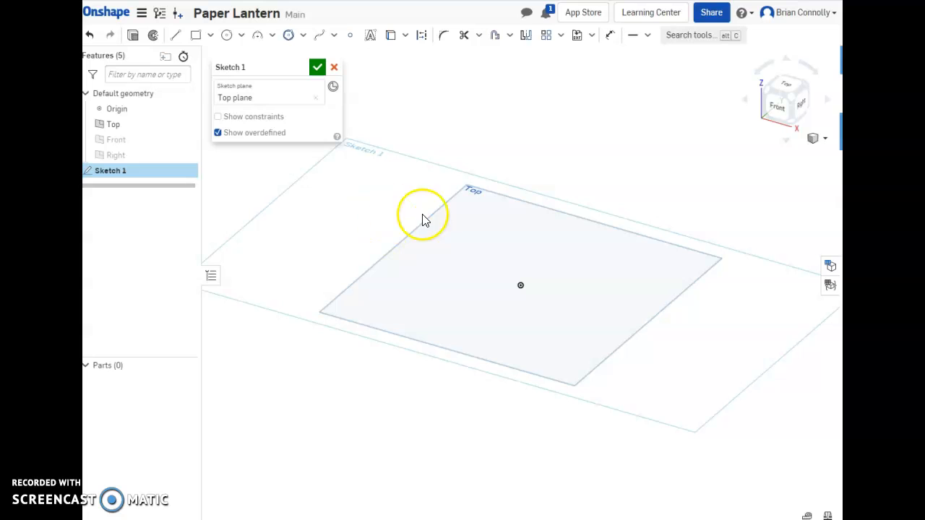
pyautogui.click(789, 86)
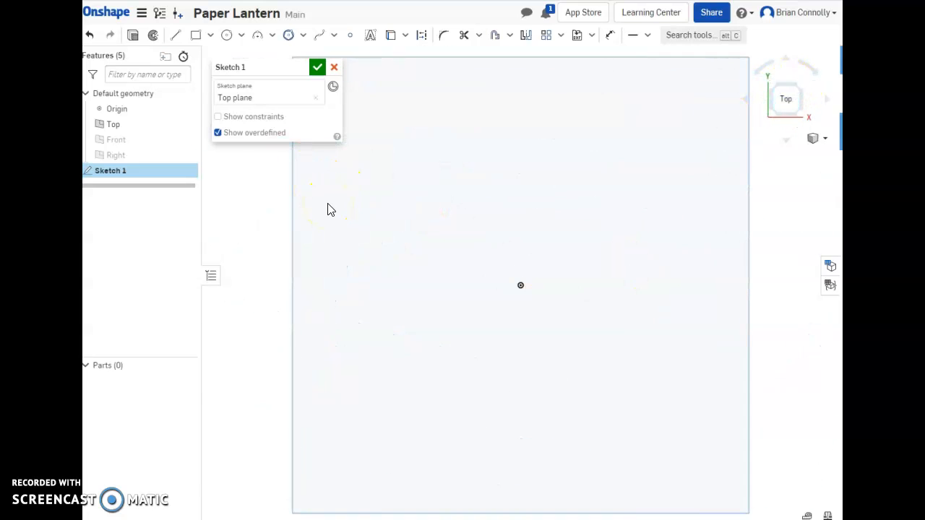
# - Sketch a seven-sided circumscribed polygon centred on the origin, with a construction circle about 4.66 in in diameter
pyautogui.click(303, 35)
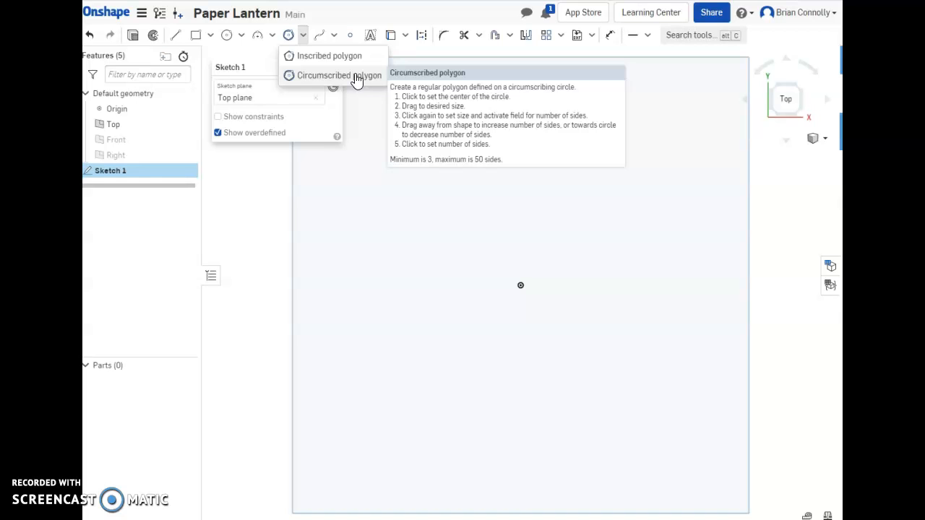
pyautogui.click(357, 76)
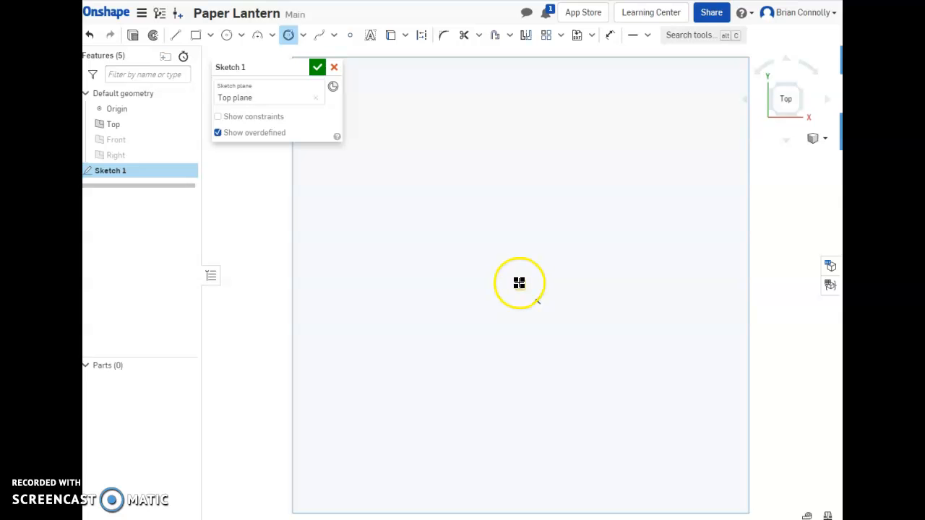
pyautogui.moveTo(519, 286)
pyautogui.mouseDown()
pyautogui.moveTo(585, 209)
pyautogui.moveTo(582, 161)
pyautogui.moveTo(617, 97)
pyautogui.moveTo(609, 132)
pyautogui.mouseUp()
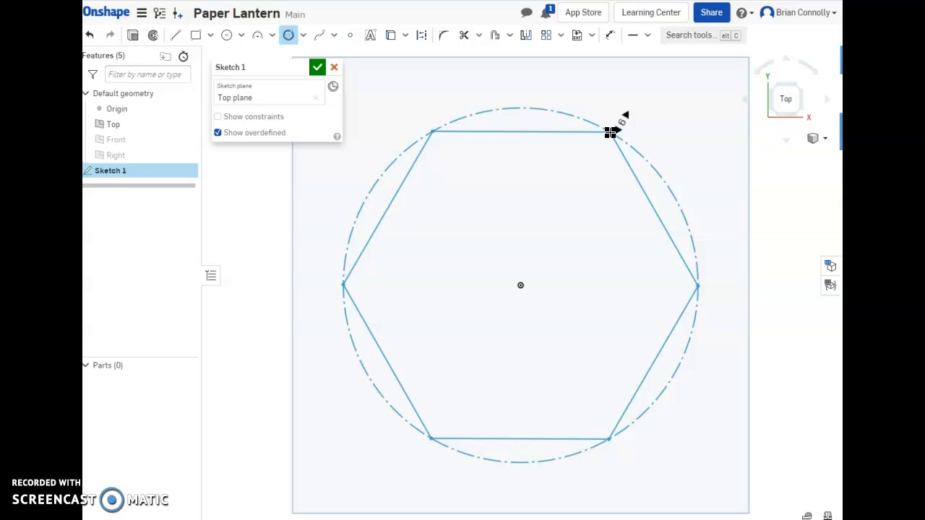
pyautogui.moveTo(606, 132); pyautogui.dragTo(598, 213)
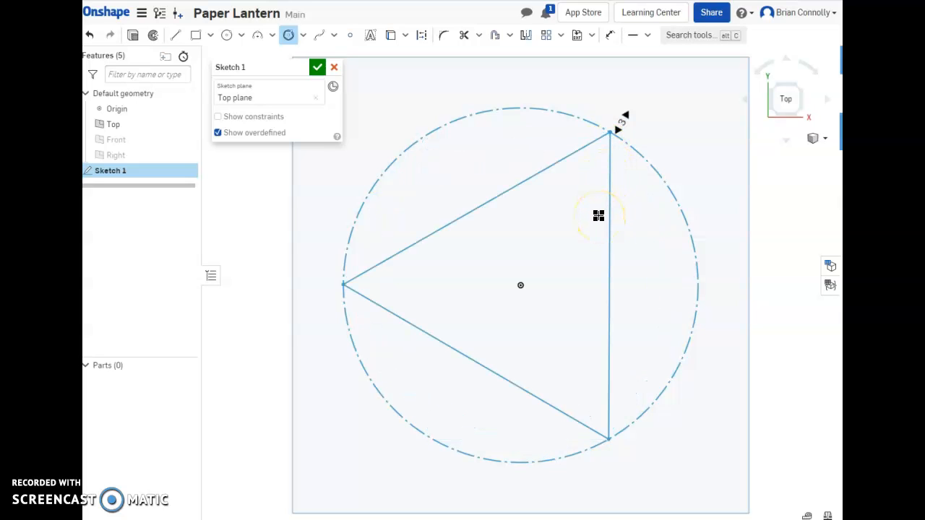
pyautogui.moveTo(599, 181); pyautogui.dragTo(609, 103)
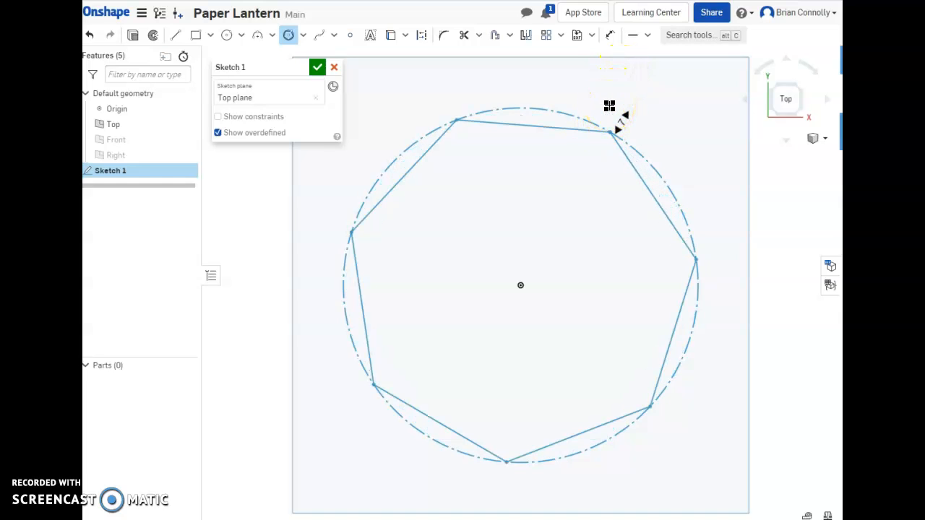
pyautogui.click(556, 199)
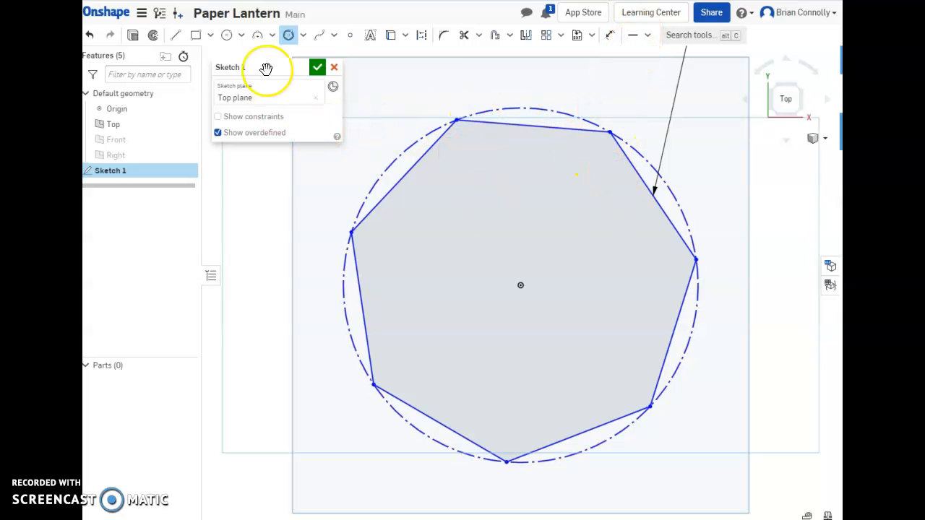
# - Dimension the polygon's construction circle to a diameter of 3.5 in
pyautogui.moveTo(281, 72); pyautogui.dragTo(217, 92)
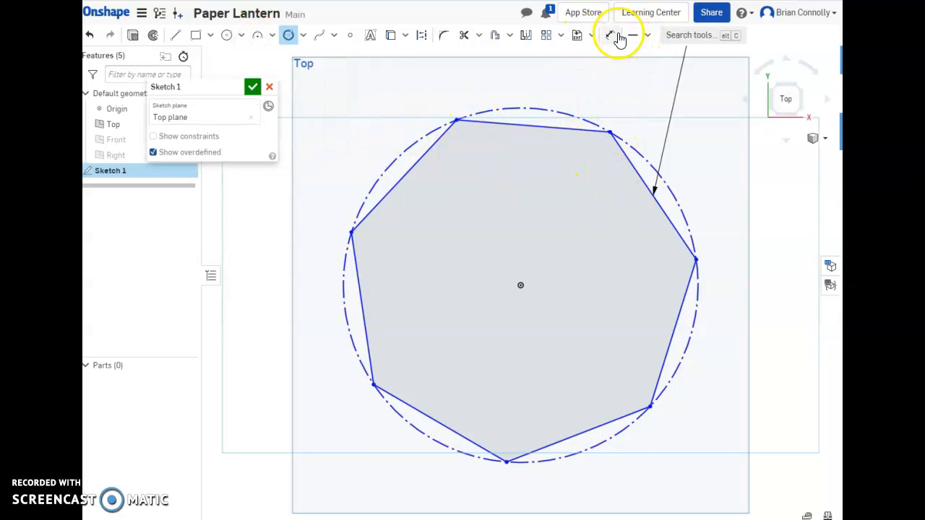
pyautogui.click(612, 36)
pyautogui.click(528, 105)
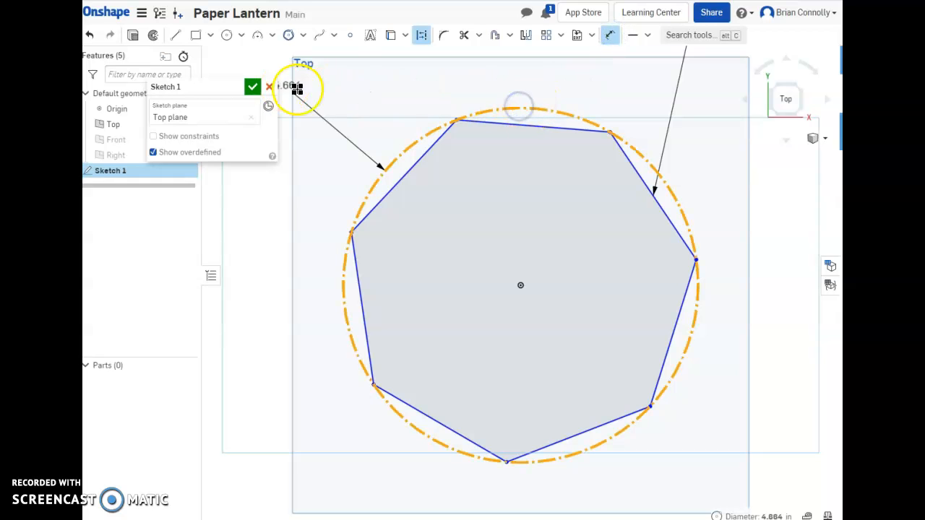
pyautogui.click(330, 96)
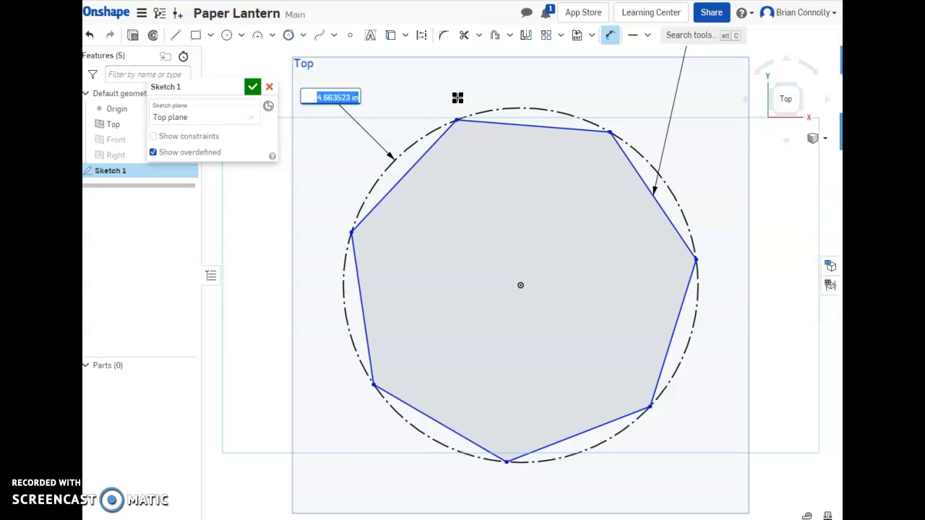
pyautogui.write('3.5')
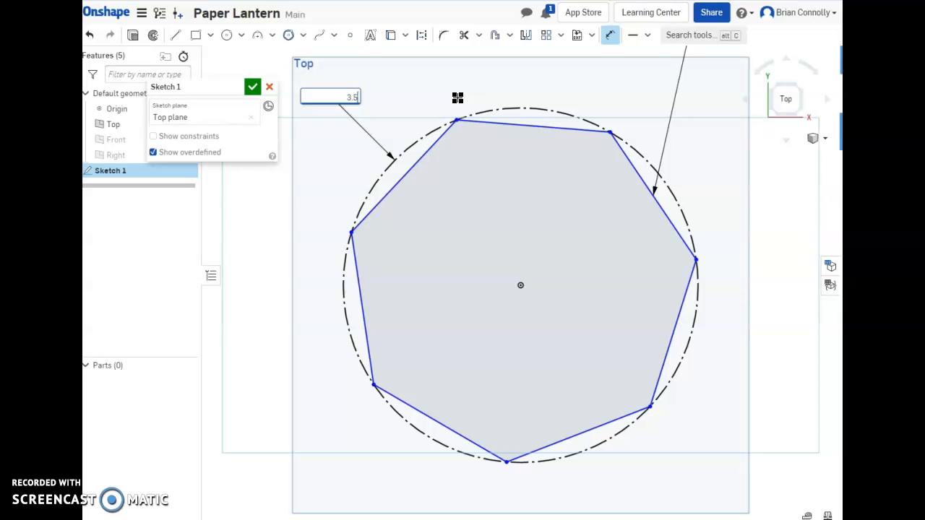
pyautogui.press('Return')
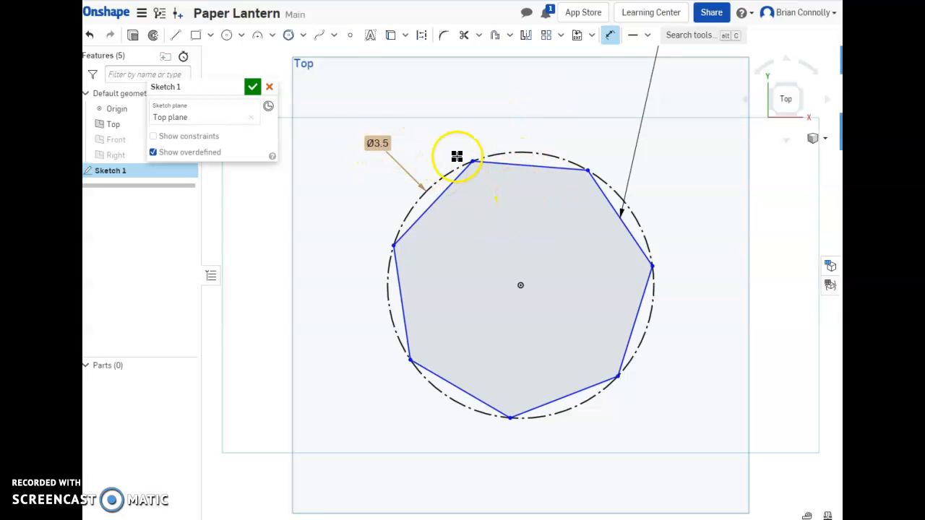
# - Constrain the heptagon's upper edge to be horizontal and finish the sketch
pyautogui.click(634, 38)
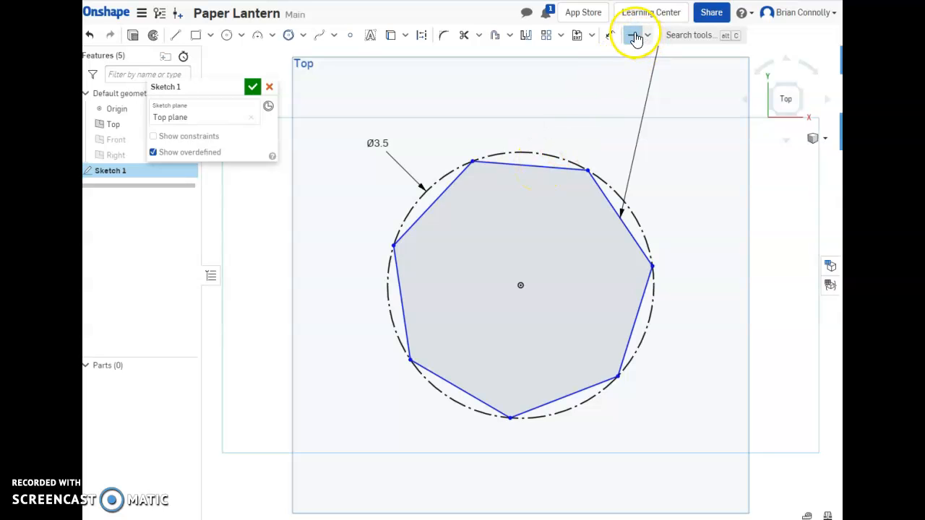
pyautogui.click(524, 165)
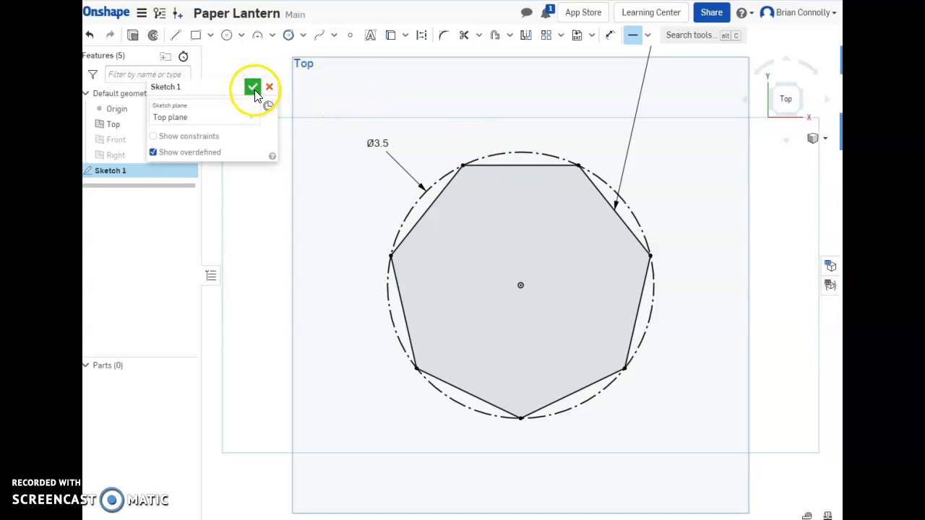
pyautogui.scroll(-3, 535, 217)
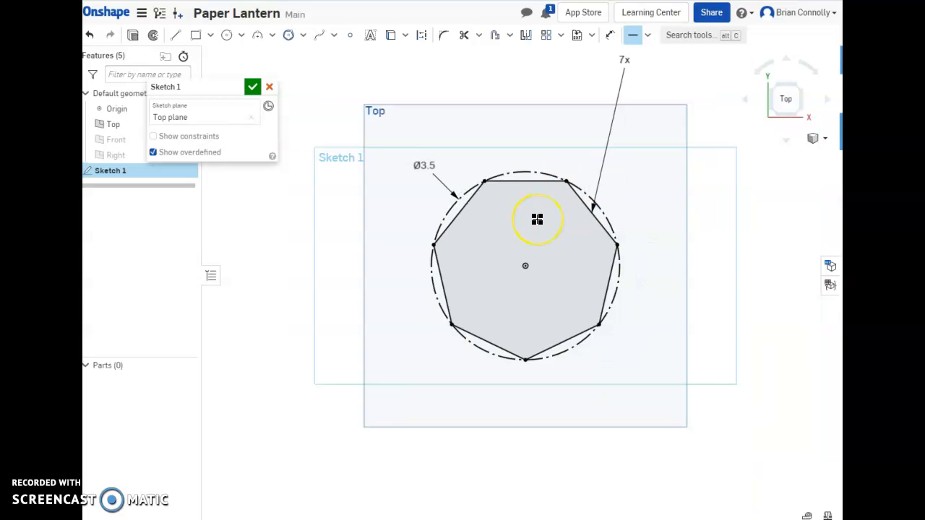
pyautogui.click(253, 87)
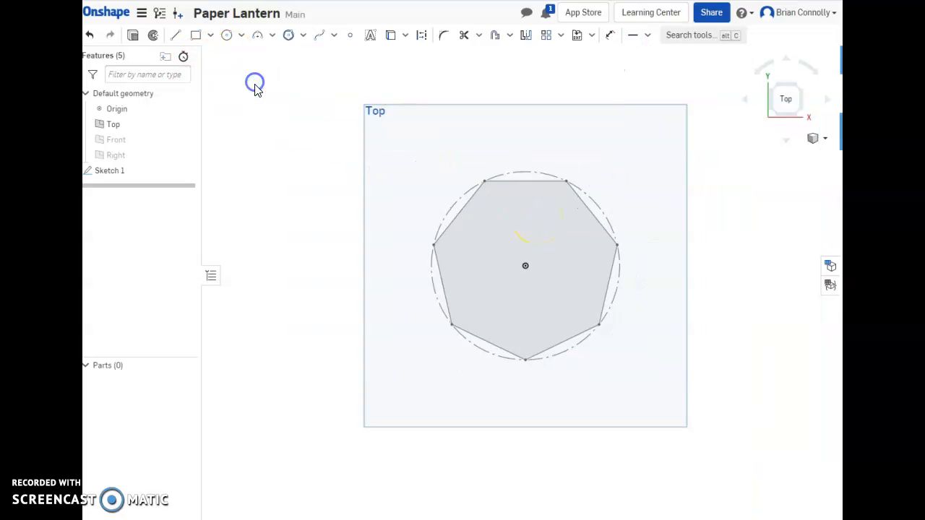
# - Create an offset plane 3 in above the Top plane
pyautogui.moveTo(565, 278)
pyautogui.mouseDown(button='right')
pyautogui.moveTo(570, 240)
pyautogui.moveTo(535, 244)
pyautogui.mouseUp(button='right')
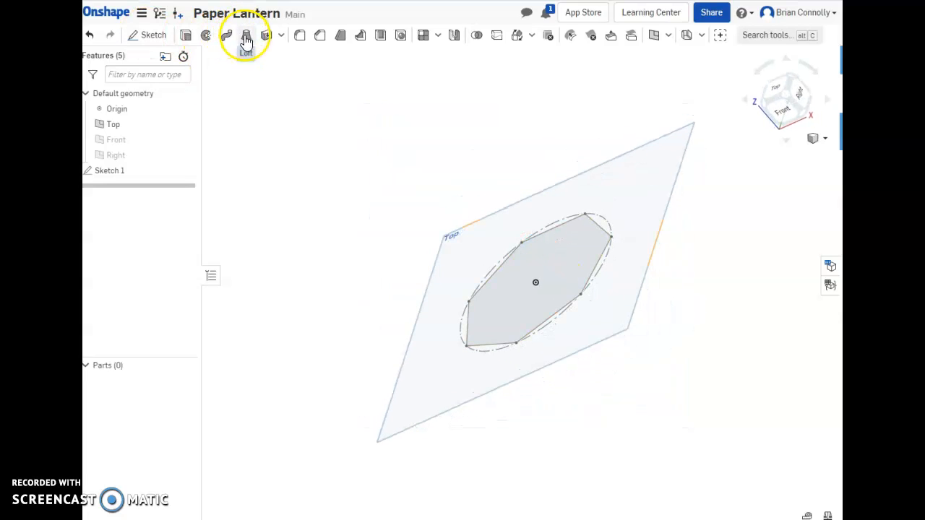
pyautogui.click(655, 35)
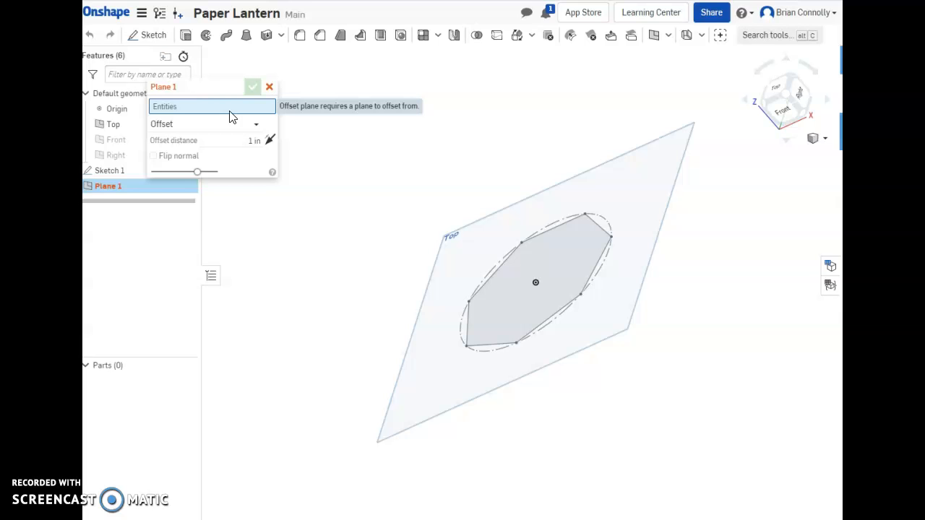
pyautogui.click(453, 238)
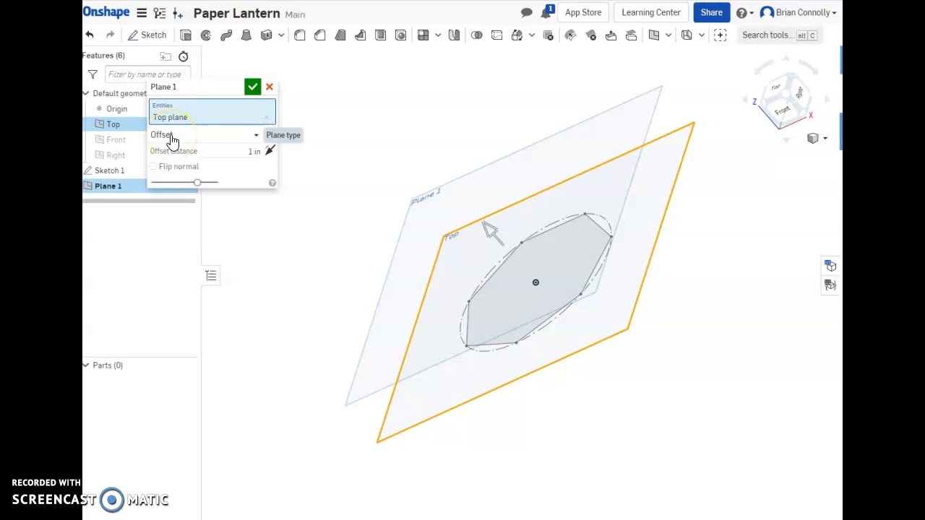
pyautogui.click(237, 152)
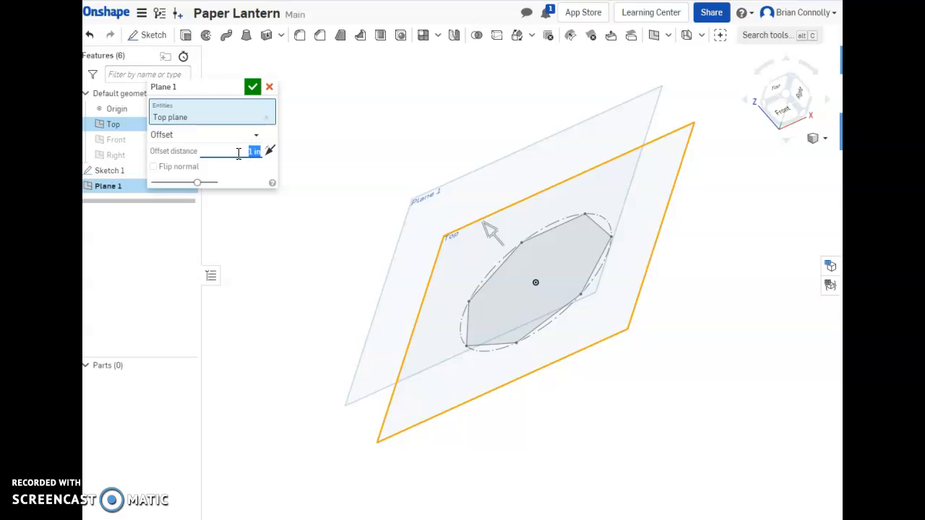
pyautogui.write('3')
pyautogui.press('Return')
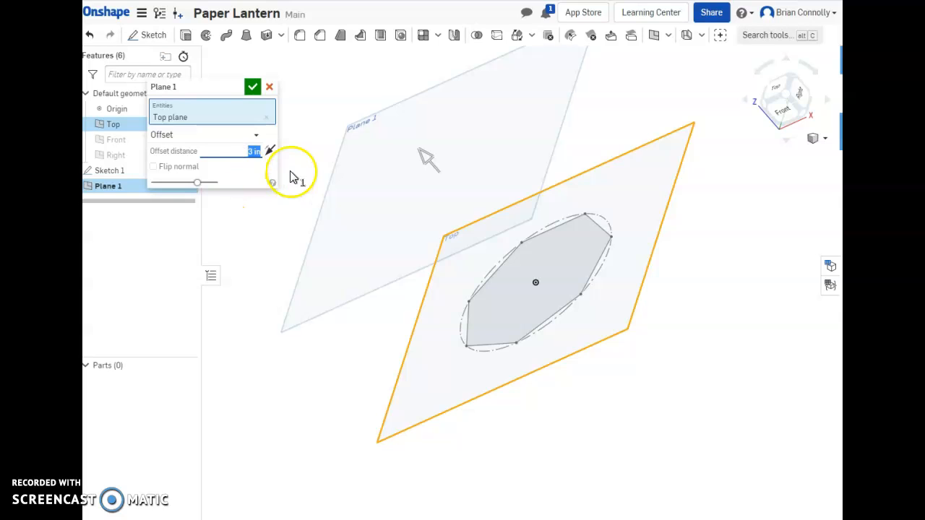
pyautogui.click(254, 84)
# - Create an offset plane 2 in above Plane 1
pyautogui.moveTo(354, 207); pyautogui.dragTo(396, 218, button='right')
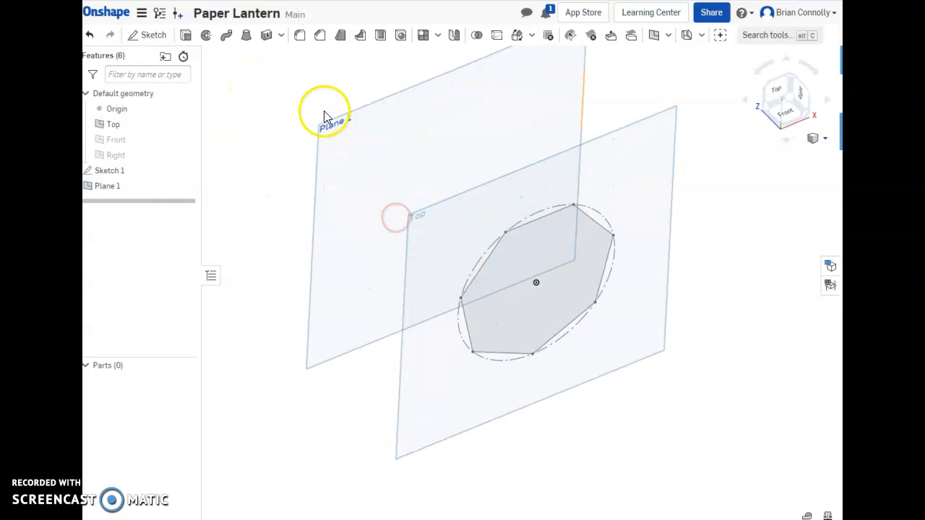
pyautogui.click(655, 36)
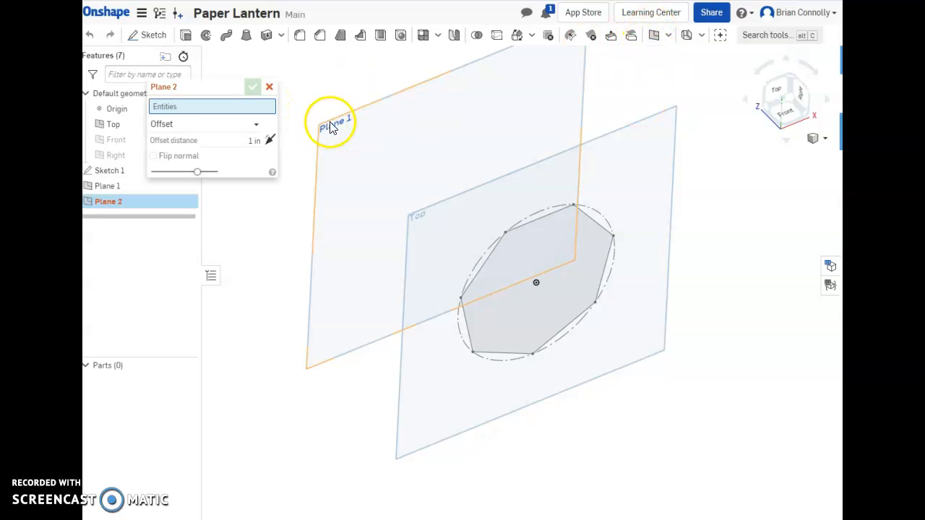
pyautogui.click(333, 127)
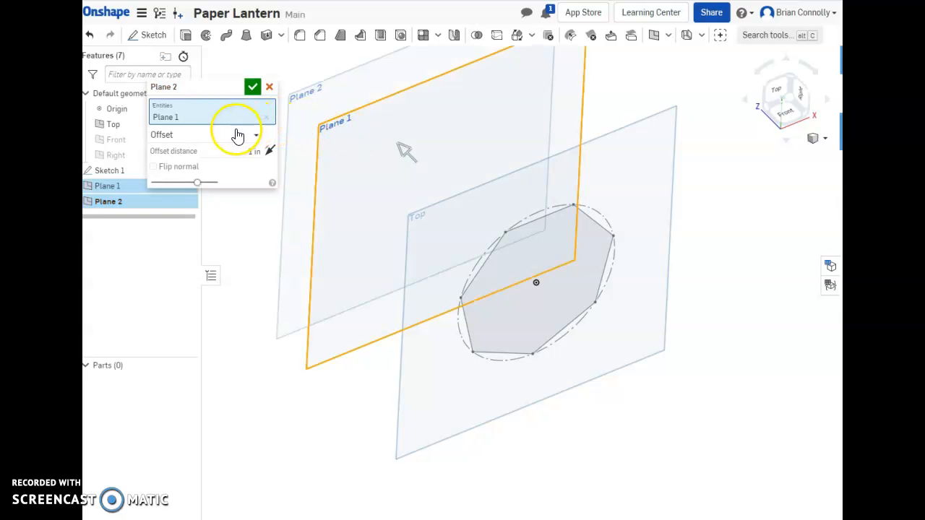
pyautogui.click(253, 151)
pyautogui.write('3')
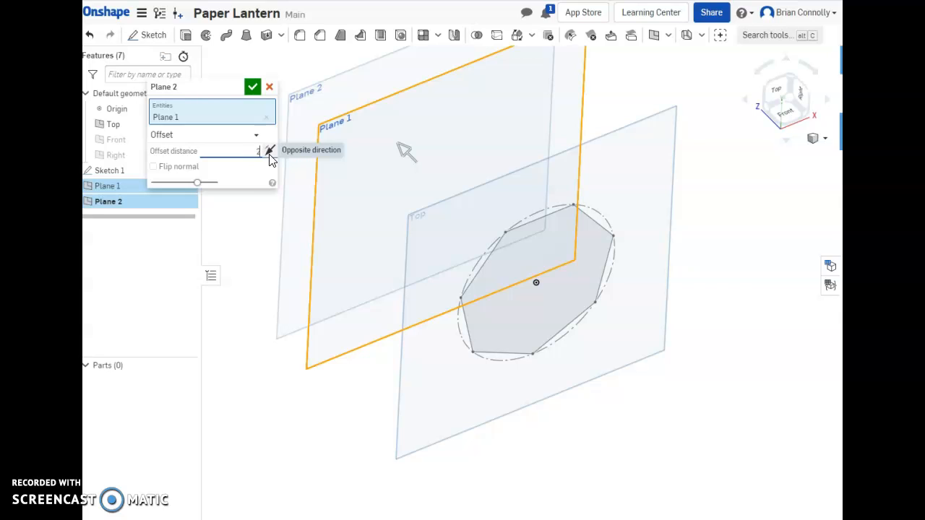
pyautogui.press('Return')
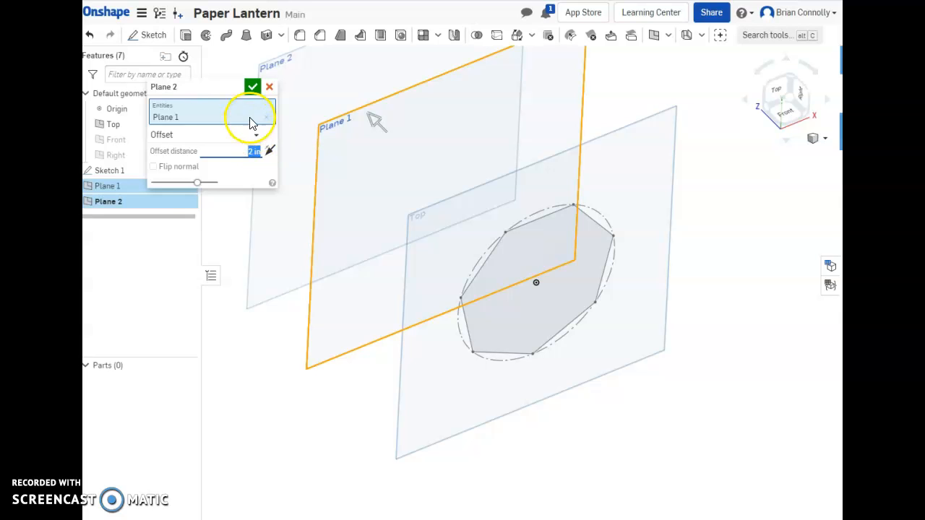
pyautogui.click(252, 87)
# - Create an offset plane 3 in above Plane 2 and show the model in an isometric view
pyautogui.click(521, 309)
pyautogui.moveTo(522, 309); pyautogui.dragTo(527, 283, button='right')
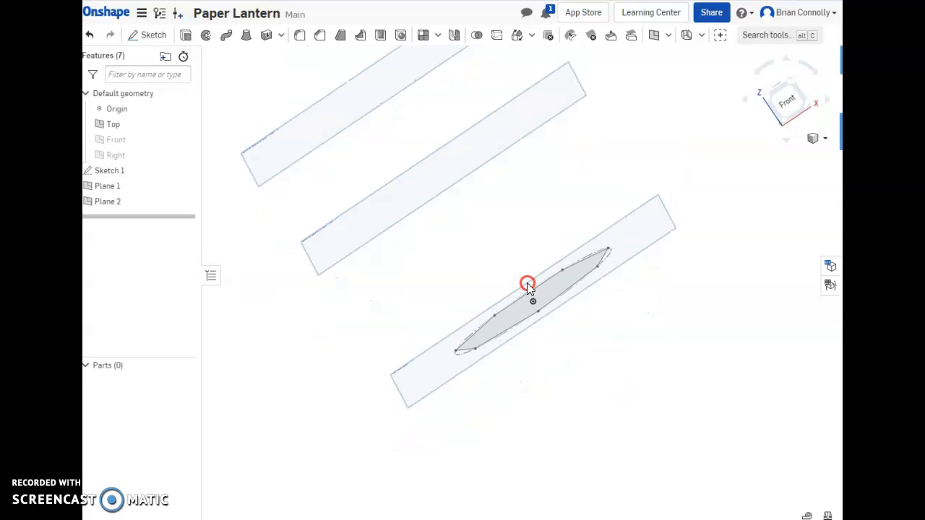
pyautogui.scroll(-2, 558, 387)
pyautogui.scroll(4, 531, 190)
pyautogui.click(655, 36)
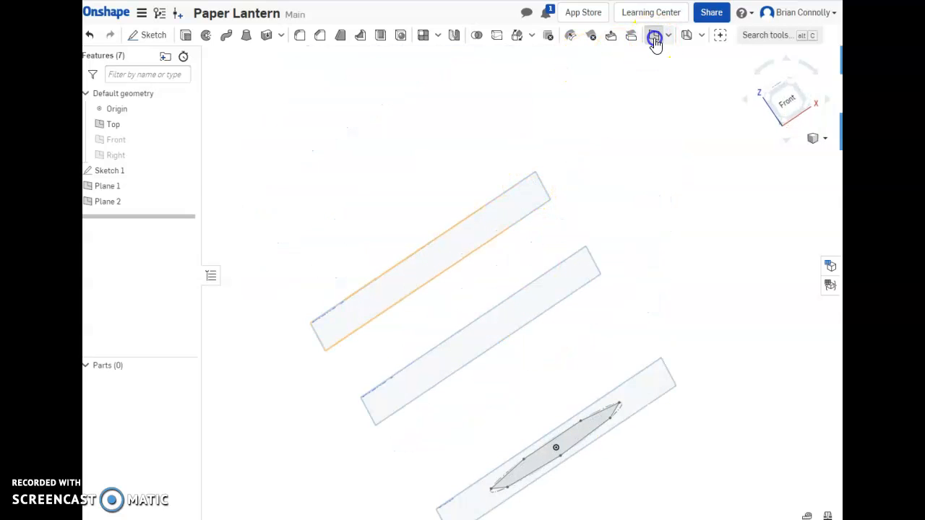
pyautogui.click(252, 151)
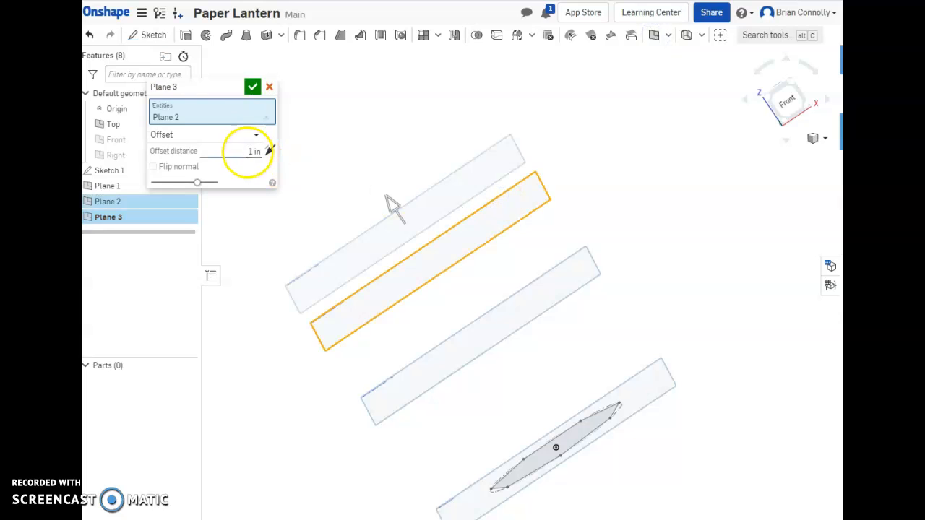
pyautogui.write('3')
pyautogui.press('Return')
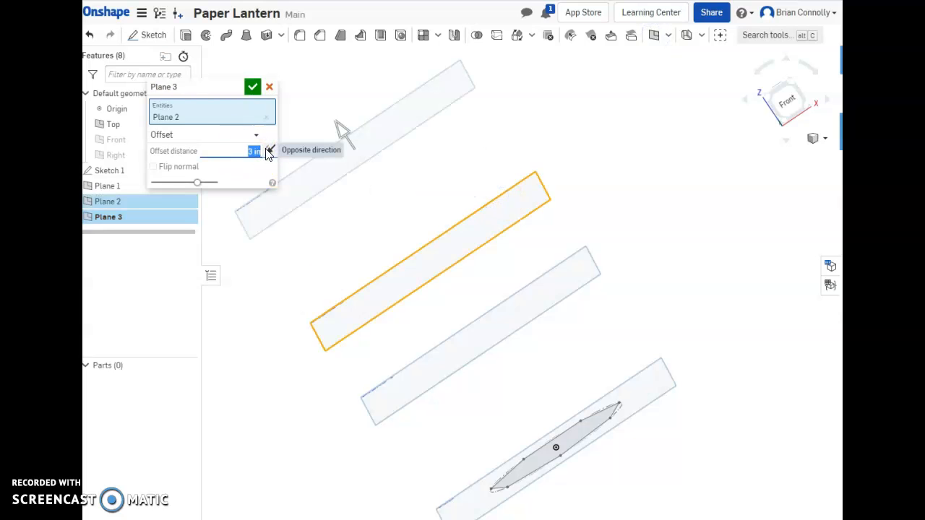
pyautogui.click(252, 87)
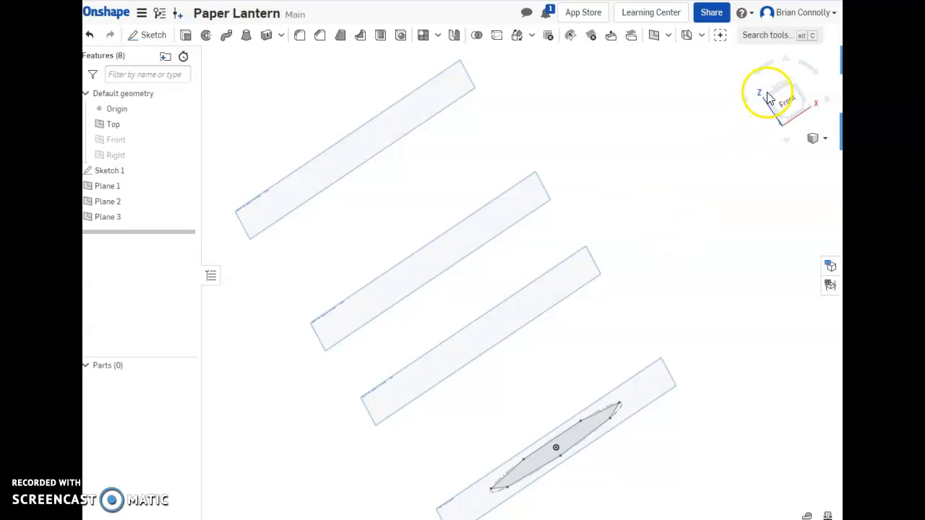
pyautogui.click(789, 85)
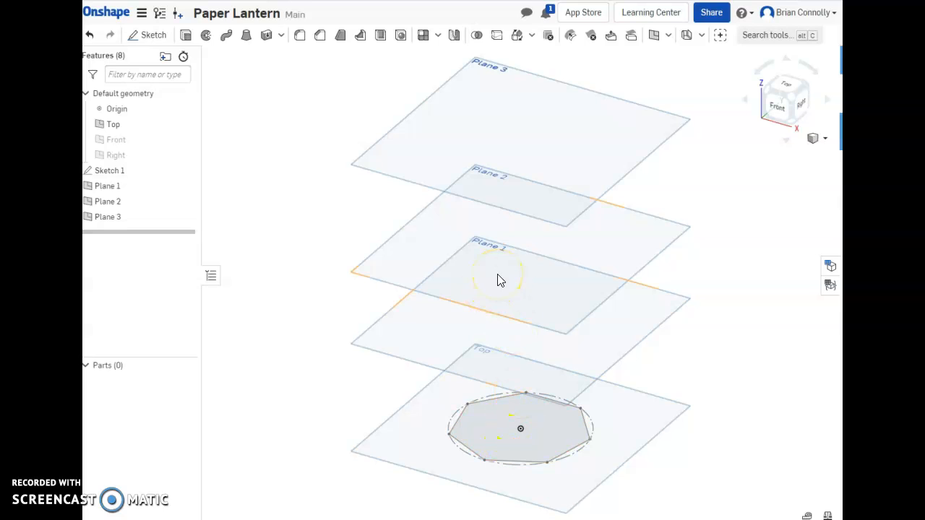
# - Start a new sketch on Plane 1 and view it straight down from above
pyautogui.click(151, 39)
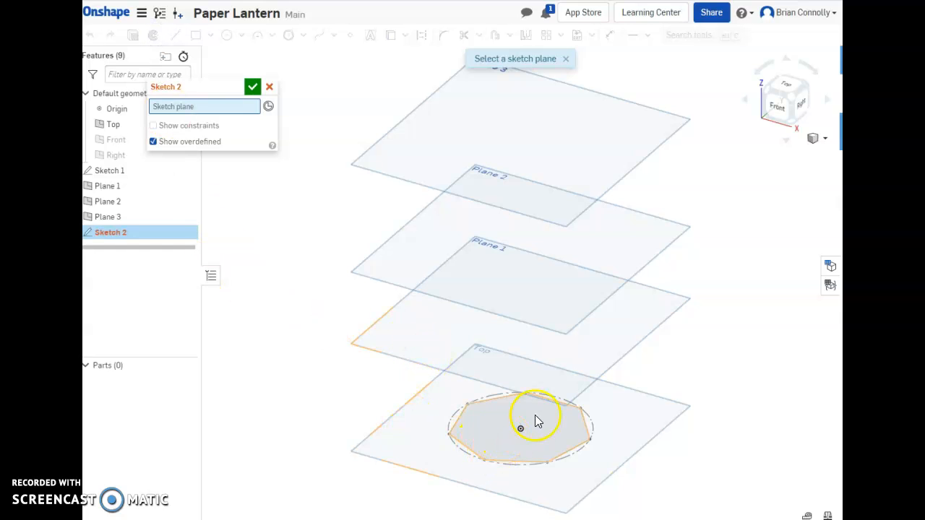
pyautogui.click(424, 338)
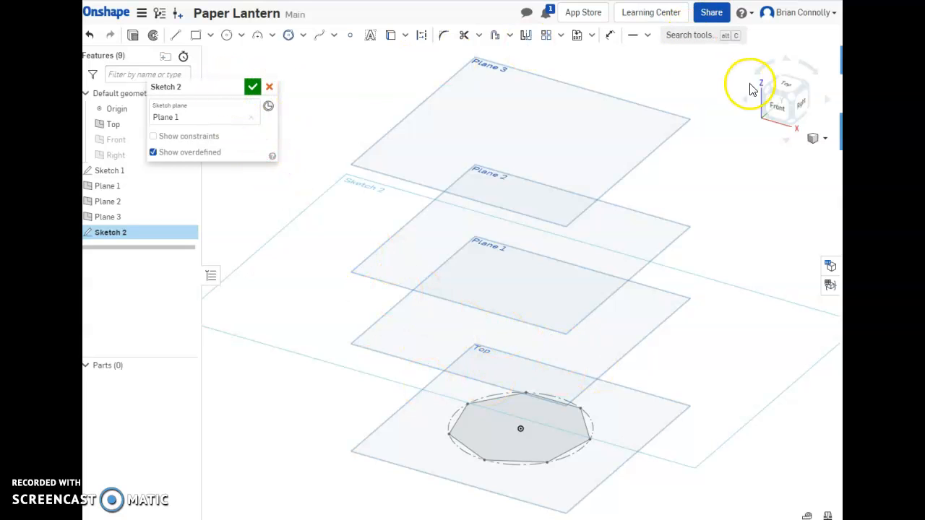
pyautogui.click(785, 89)
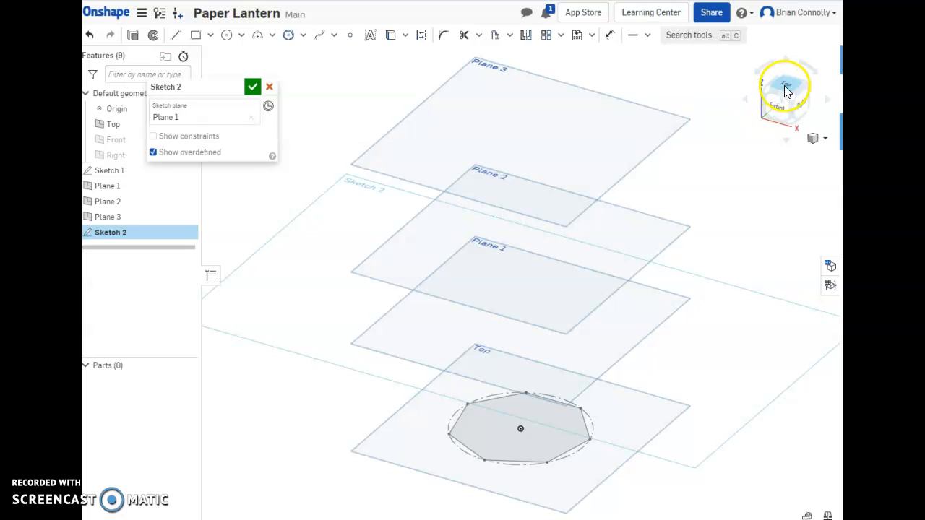
pyautogui.click(528, 246)
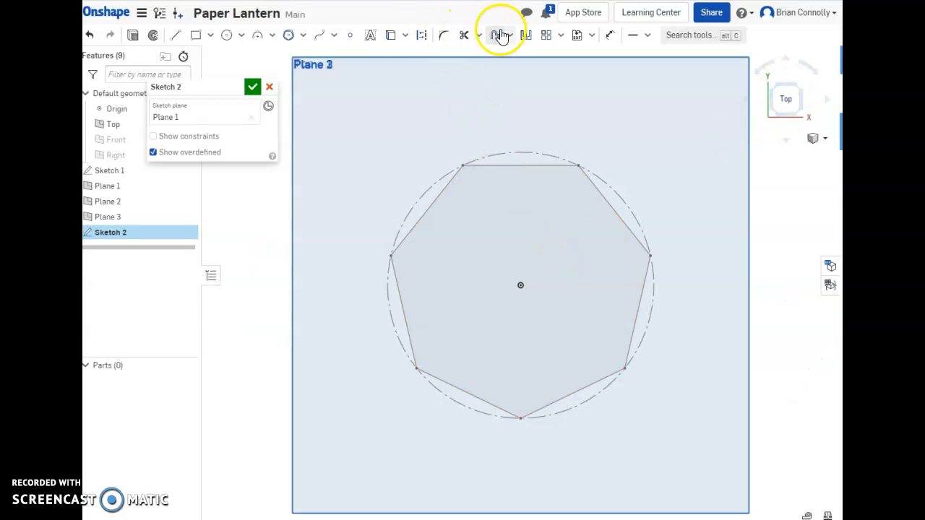
pyautogui.click(387, 36)
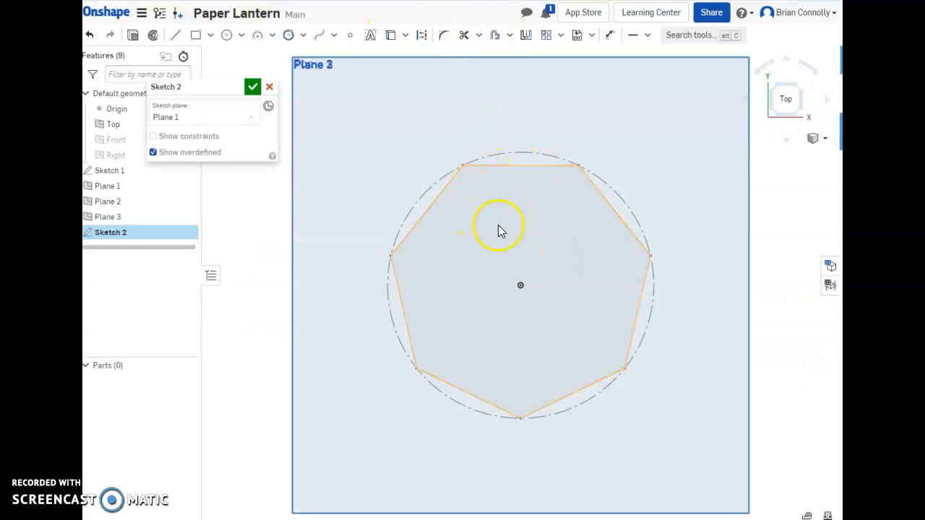
pyautogui.click(506, 293)
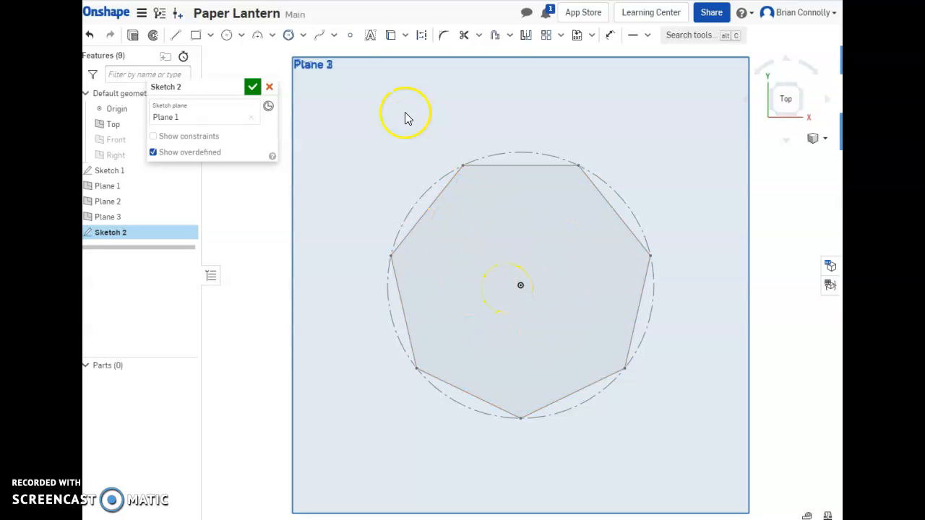
# - Offset all edges of the base heptagon outward into the Plane 1 sketch
pyautogui.click(493, 37)
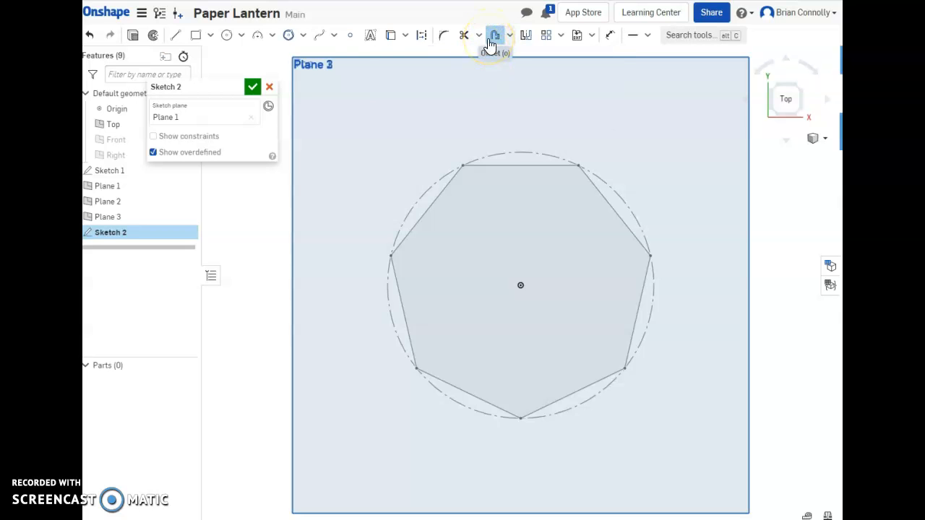
pyautogui.click(458, 186)
pyautogui.click(477, 197)
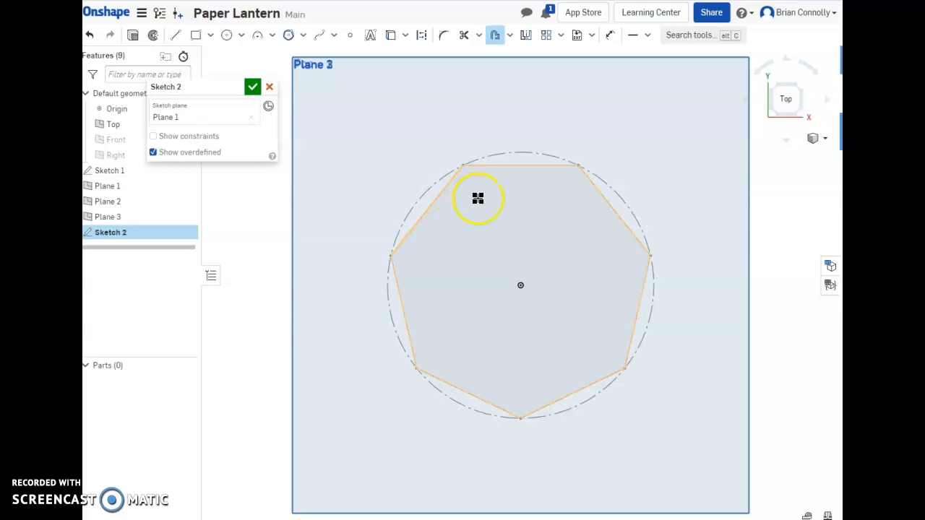
pyautogui.click(515, 209)
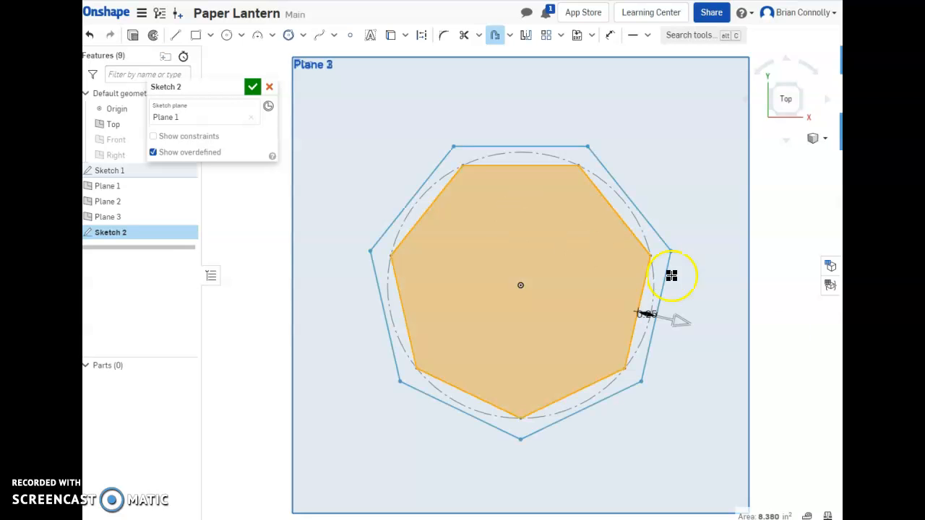
pyautogui.moveTo(614, 314)
pyautogui.mouseDown(button='right')
pyautogui.moveTo(590, 284)
pyautogui.moveTo(598, 305)
pyautogui.mouseUp(button='right')
pyautogui.click(785, 99)
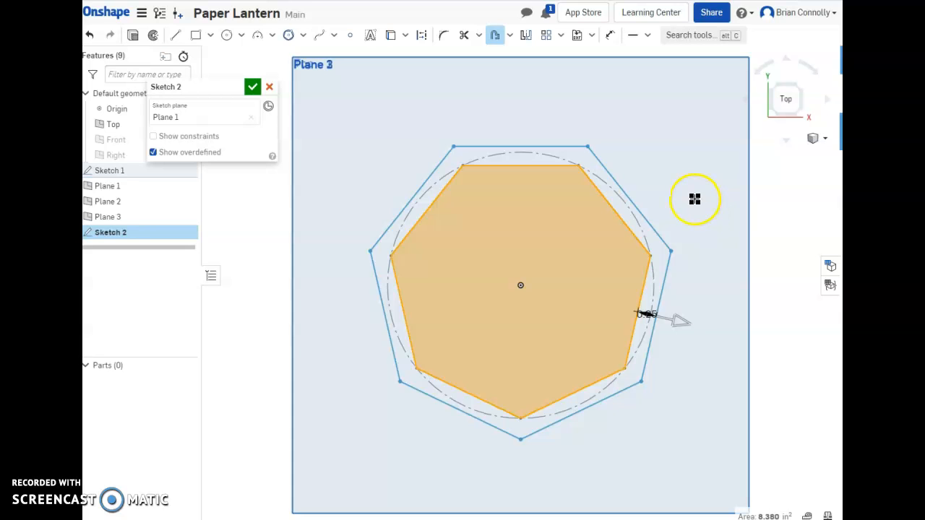
pyautogui.click(676, 319)
pyautogui.click(591, 299)
pyautogui.click(701, 252)
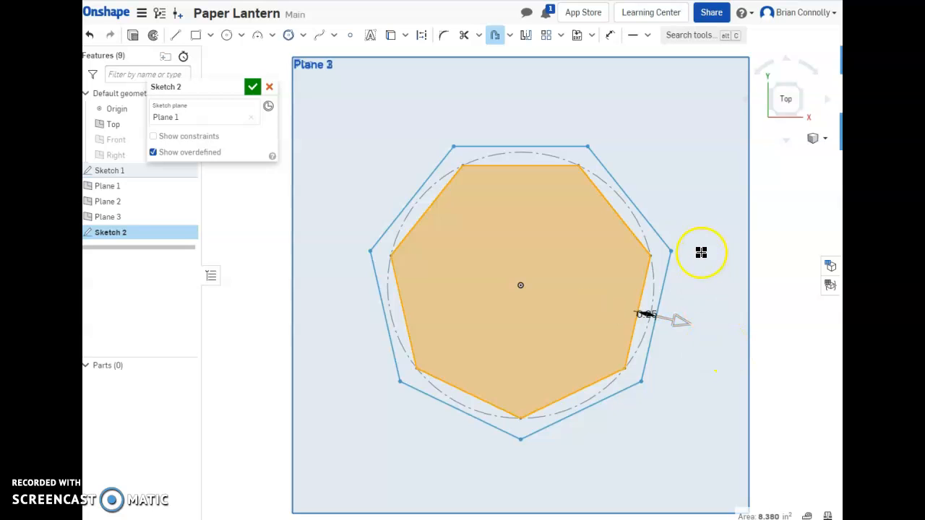
pyautogui.click(724, 300)
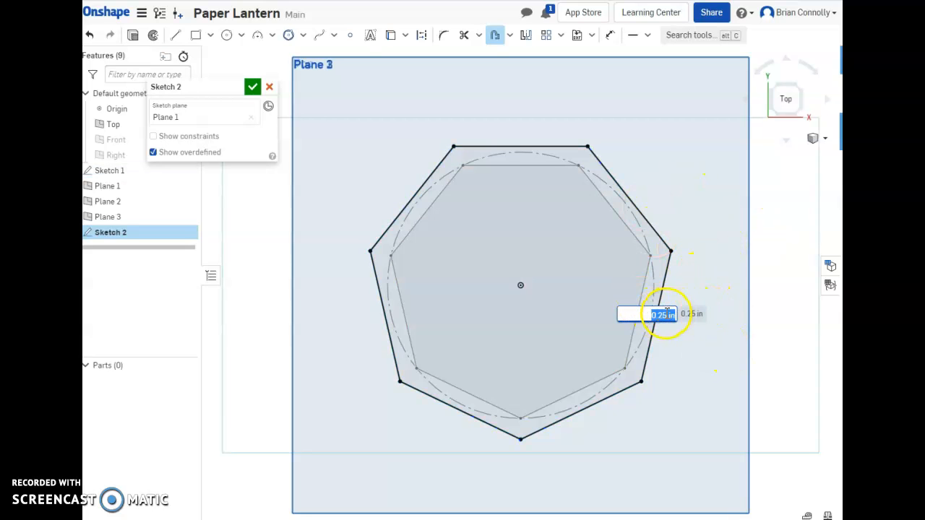
# - Set the heptagon's offset distance to 0.5 in and finish the Plane 1 sketch
pyautogui.press('BackSpace')
pyautogui.write('0.5')
pyautogui.press('Return')
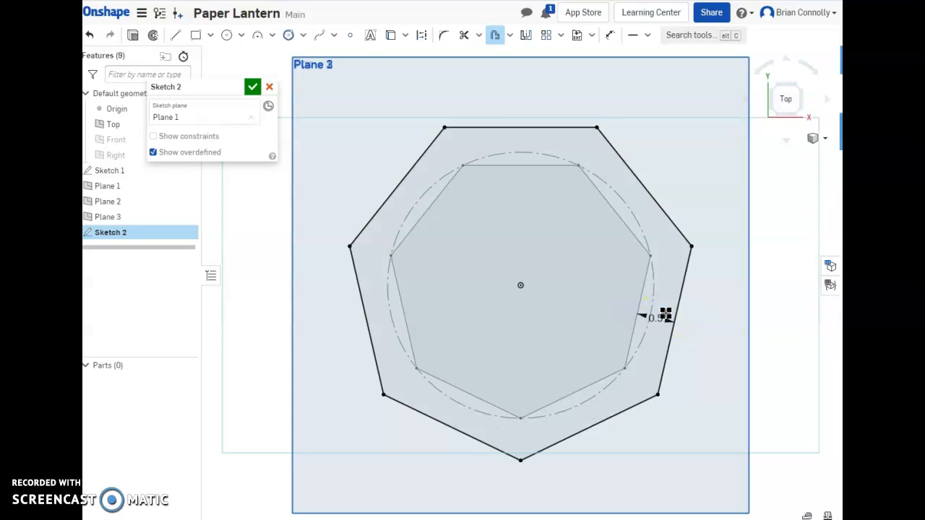
pyautogui.click(587, 261)
pyautogui.click(253, 86)
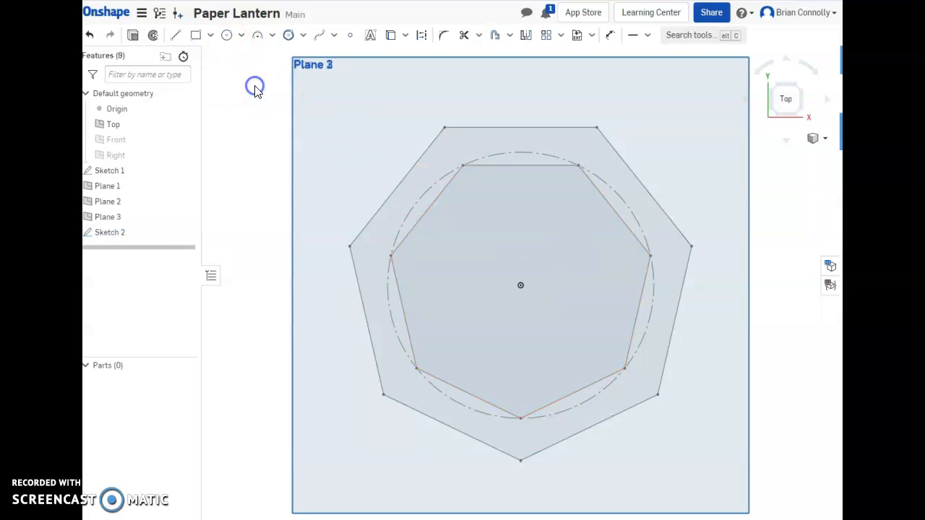
# - Start a new sketch on Plane 2 and view it straight down from above
pyautogui.moveTo(570, 320)
pyautogui.mouseDown(button='right')
pyautogui.moveTo(557, 270)
pyautogui.moveTo(562, 278)
pyautogui.mouseUp(button='right')
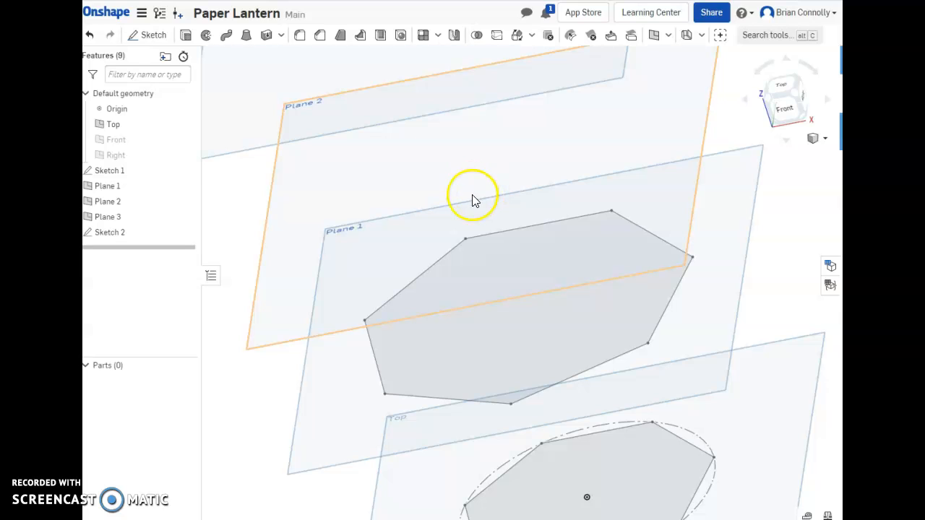
pyautogui.click(159, 36)
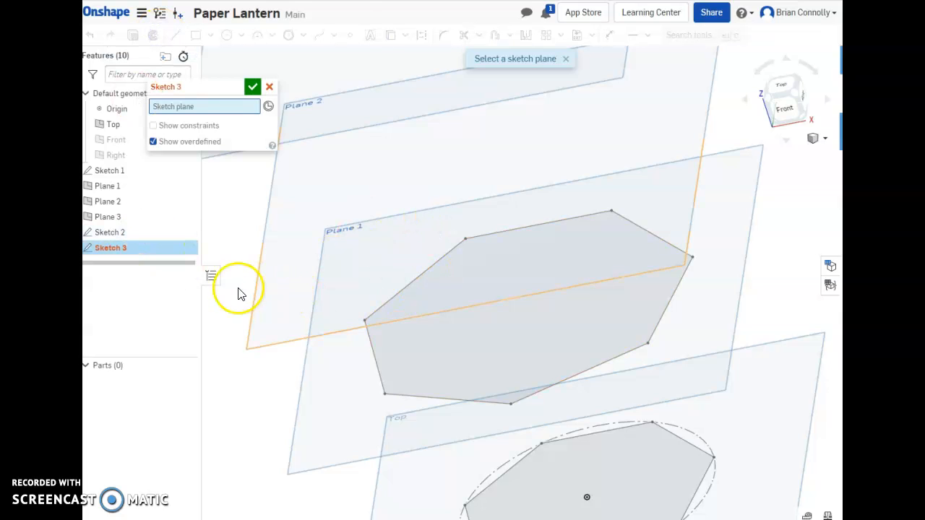
pyautogui.click(262, 271)
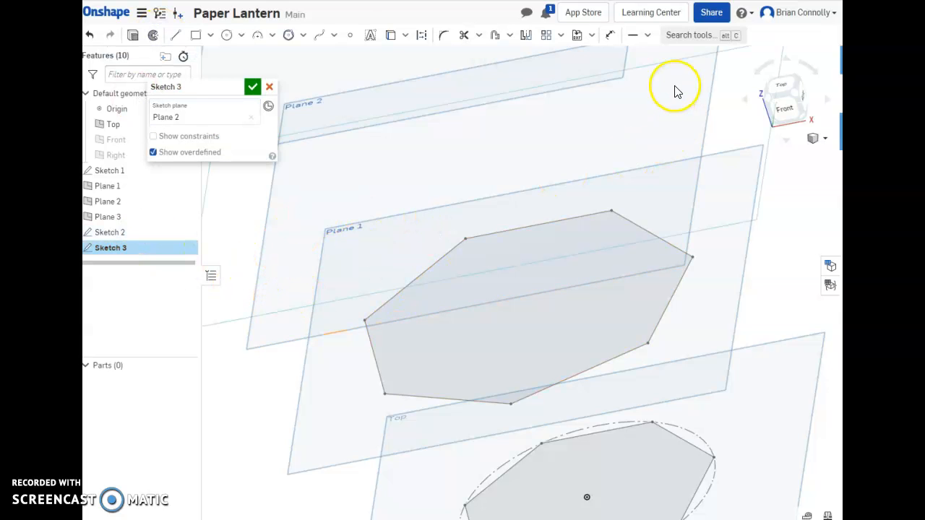
pyautogui.moveTo(657, 198)
pyautogui.mouseDown(button='right')
pyautogui.moveTo(632, 200)
pyautogui.moveTo(639, 210)
pyautogui.mouseUp(button='right')
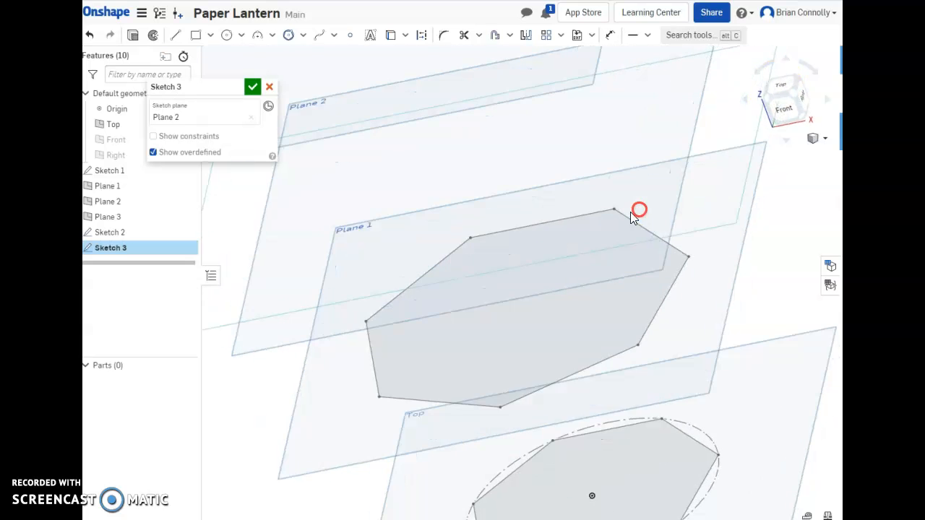
pyautogui.scroll(-2, 505, 217)
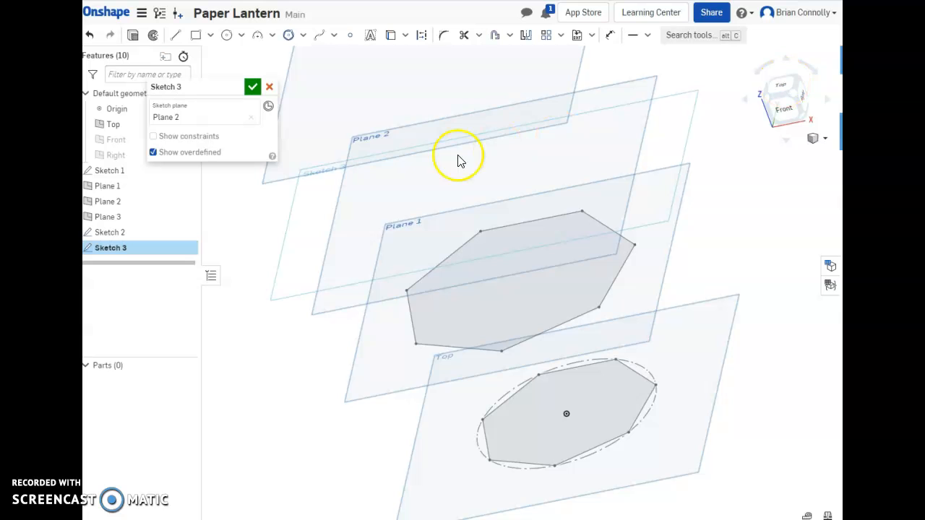
pyautogui.click(779, 86)
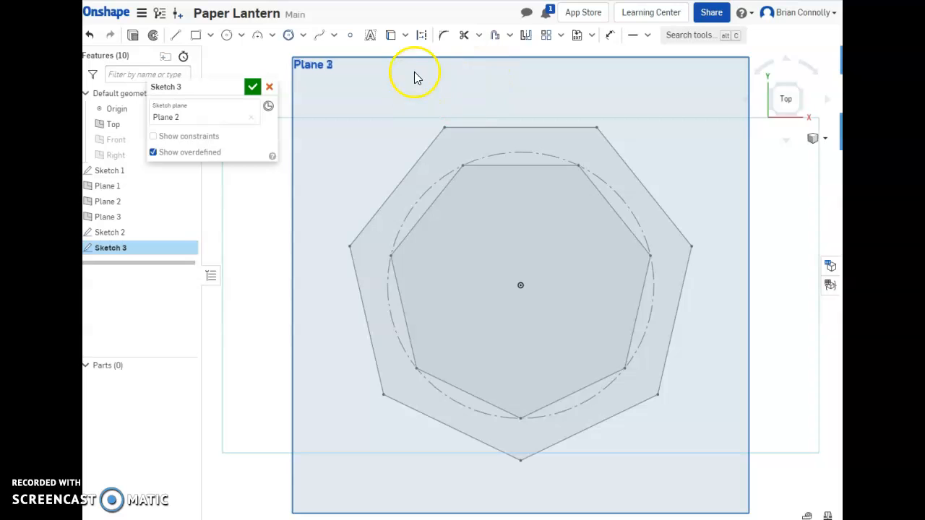
# - Project the larger heptagon from Plane 1 onto Plane 2 with the Use tool and finish the sketch
pyautogui.click(391, 37)
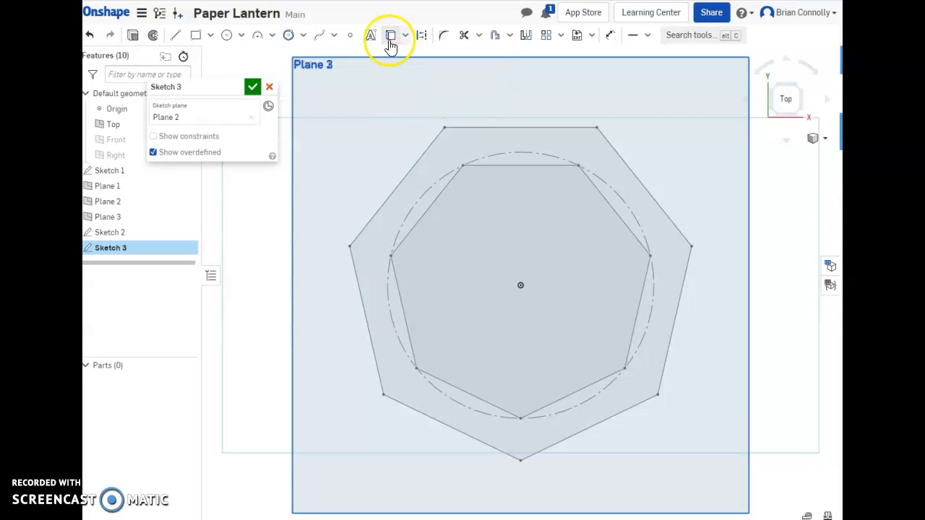
pyautogui.click(390, 38)
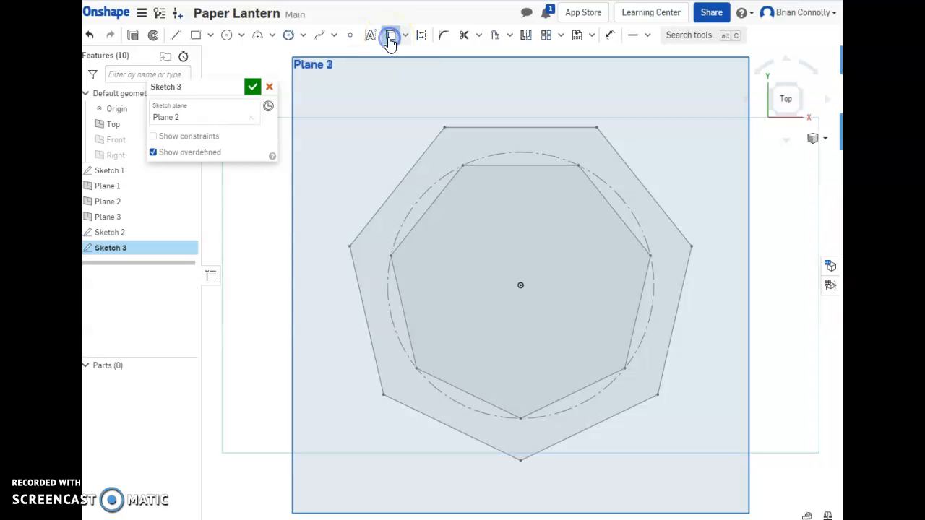
pyautogui.click(462, 141)
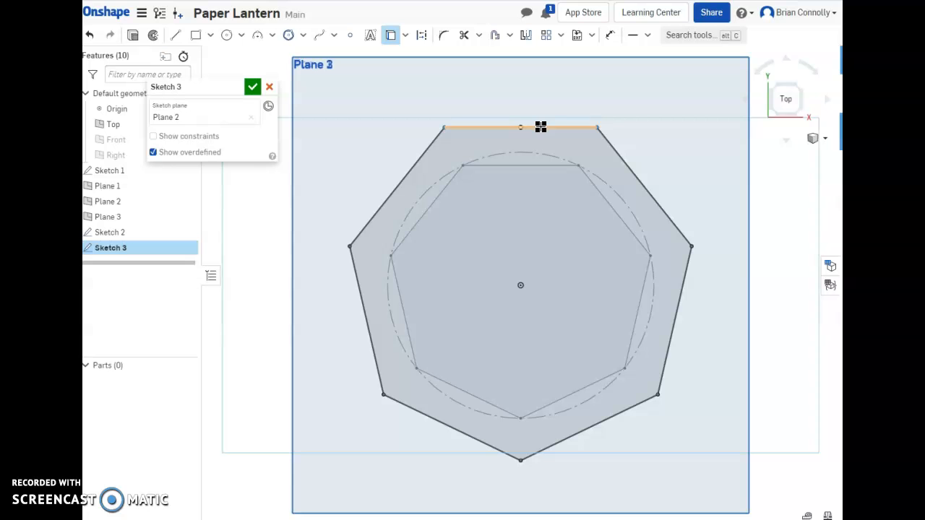
pyautogui.moveTo(686, 161); pyautogui.dragTo(670, 128, button='right')
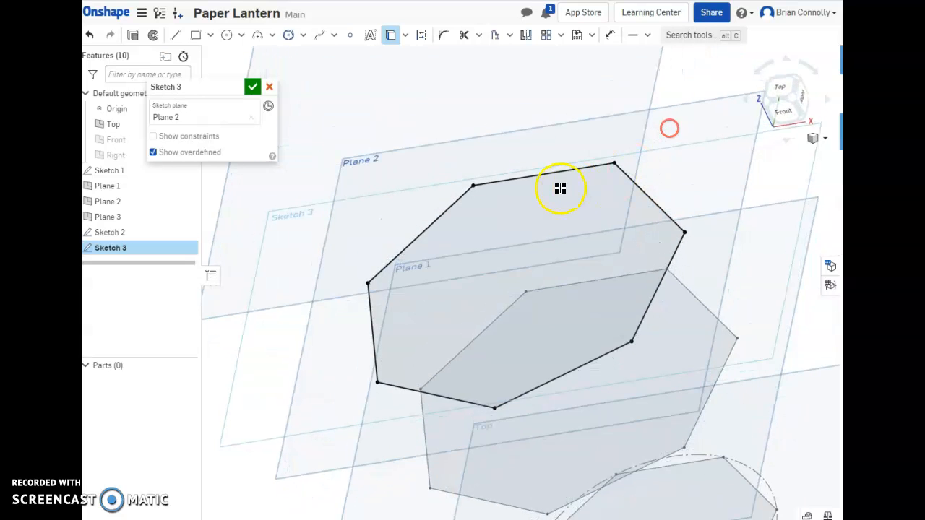
pyautogui.scroll(-4, 524, 188)
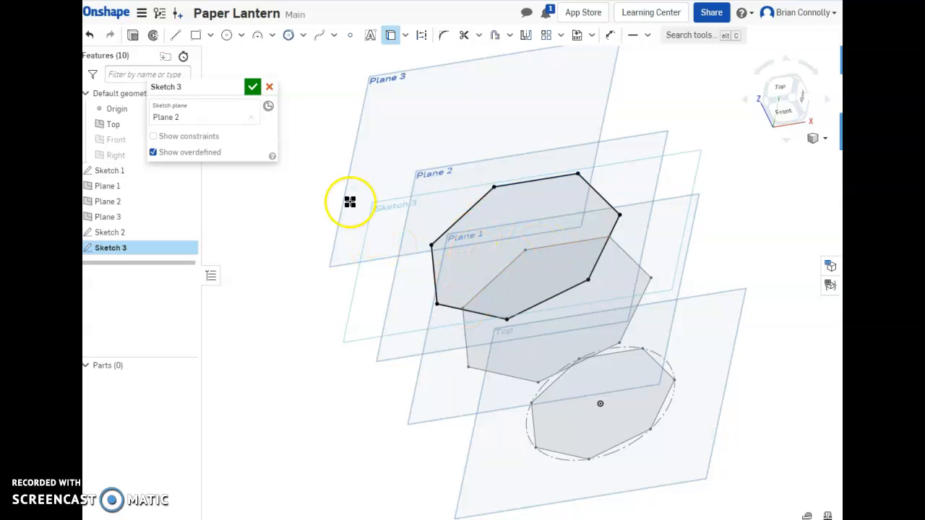
pyautogui.click(252, 87)
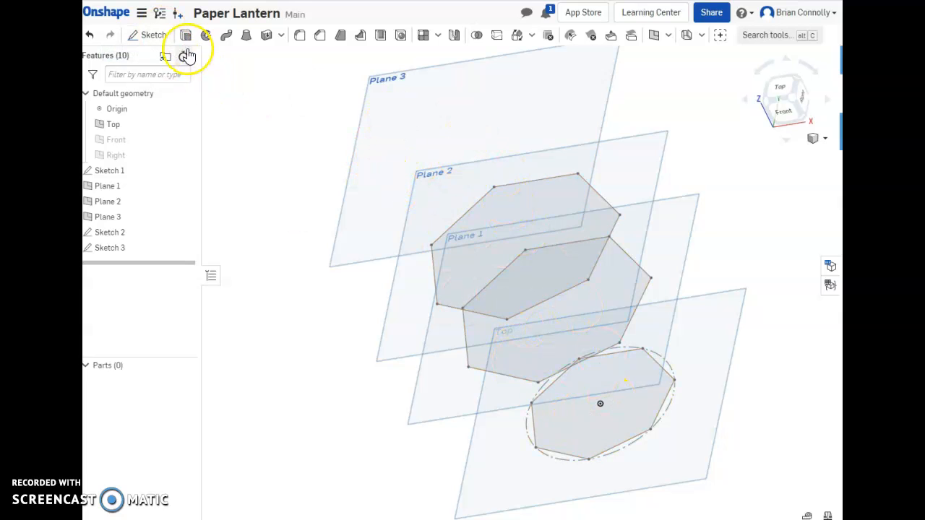
# - Start a new sketch on Plane 3 and view it straight down from above
pyautogui.click(149, 35)
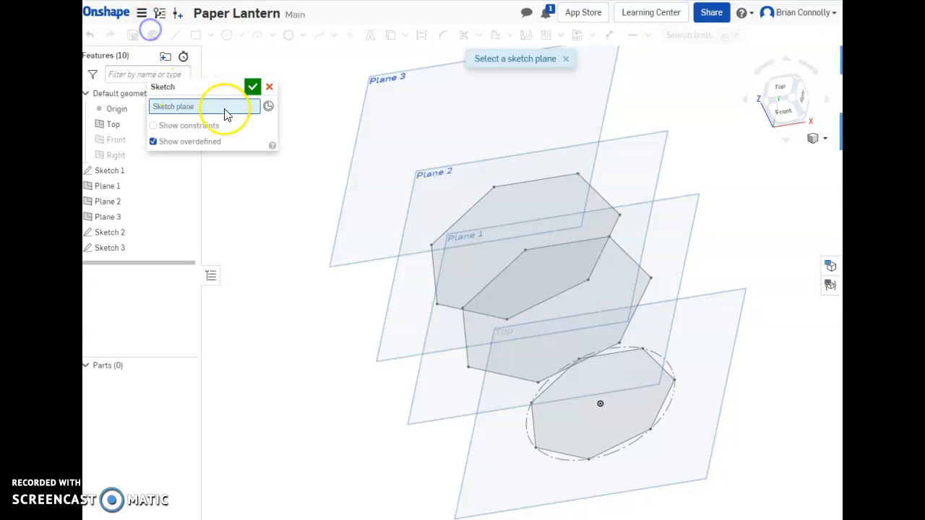
pyautogui.click(382, 80)
pyautogui.moveTo(503, 203); pyautogui.dragTo(506, 186, button='right')
pyautogui.scroll(-3, 435, 347)
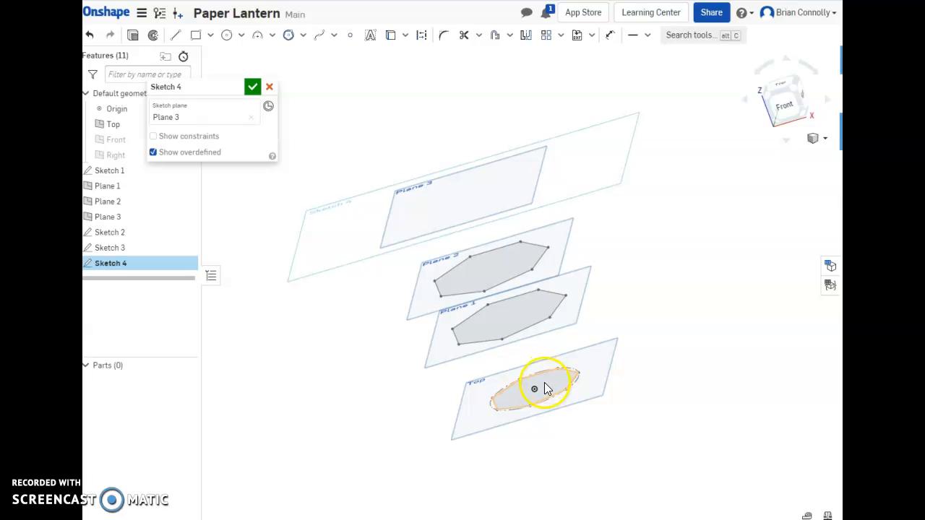
pyautogui.click(782, 87)
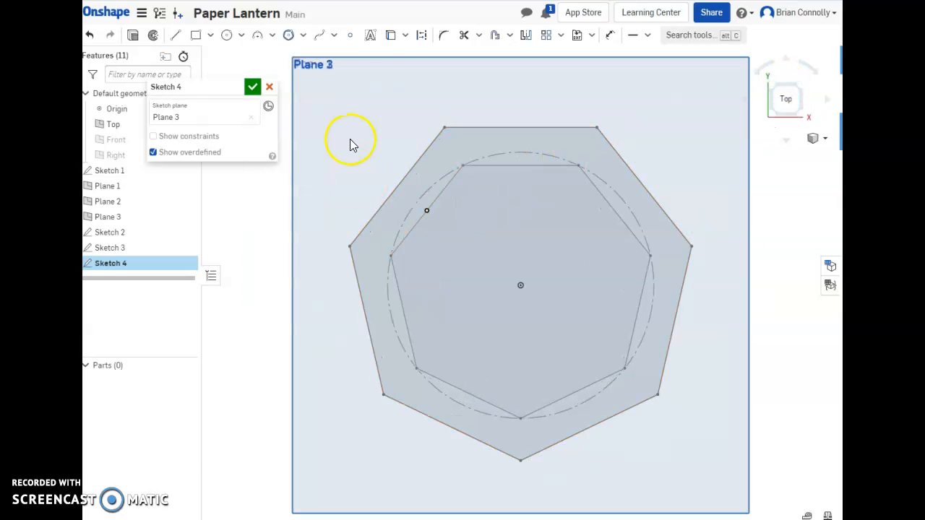
# - Project the smaller heptagon from the Top plane onto Plane 3 with the Use tool and finish the sketch
pyautogui.click(392, 36)
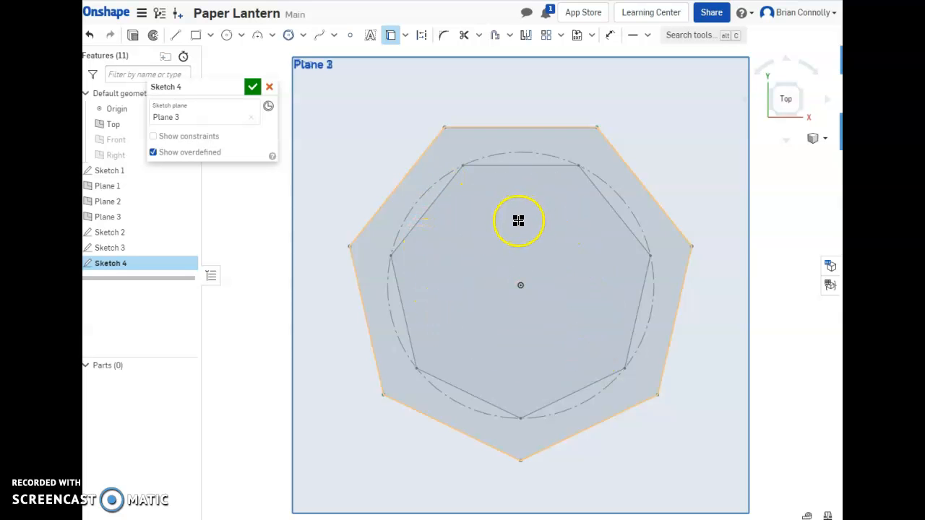
pyautogui.moveTo(716, 287); pyautogui.dragTo(714, 239, button='right')
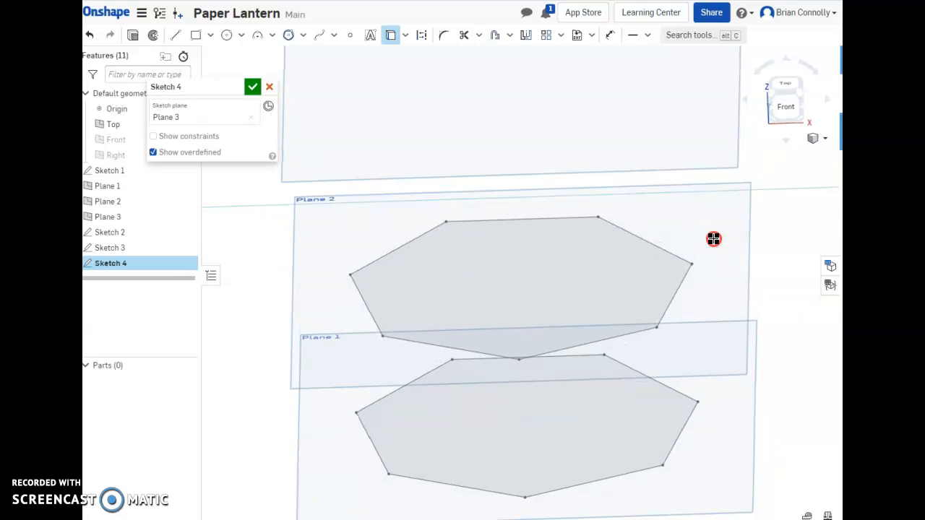
pyautogui.scroll(-5, 644, 188)
pyautogui.click(624, 381)
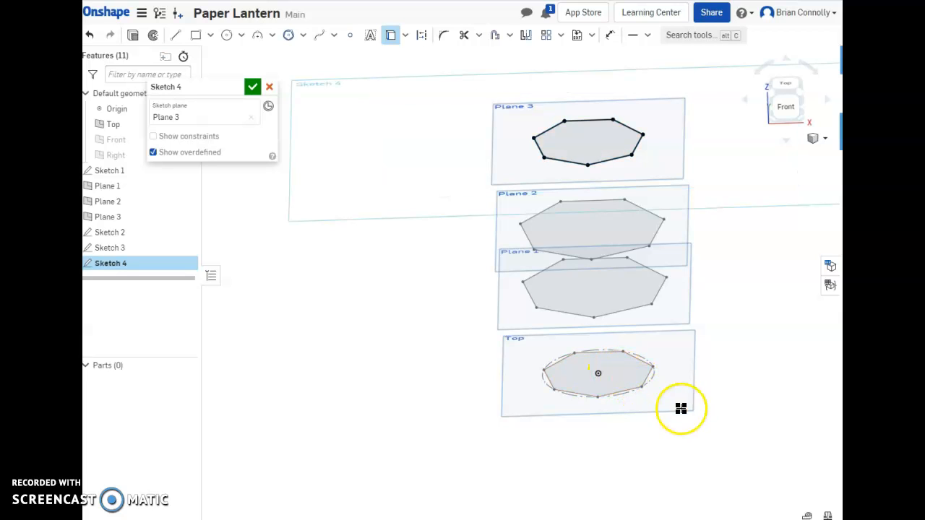
pyautogui.moveTo(701, 435)
pyautogui.mouseDown(button='right')
pyautogui.moveTo(691, 363)
pyautogui.moveTo(700, 450)
pyautogui.mouseUp(button='right')
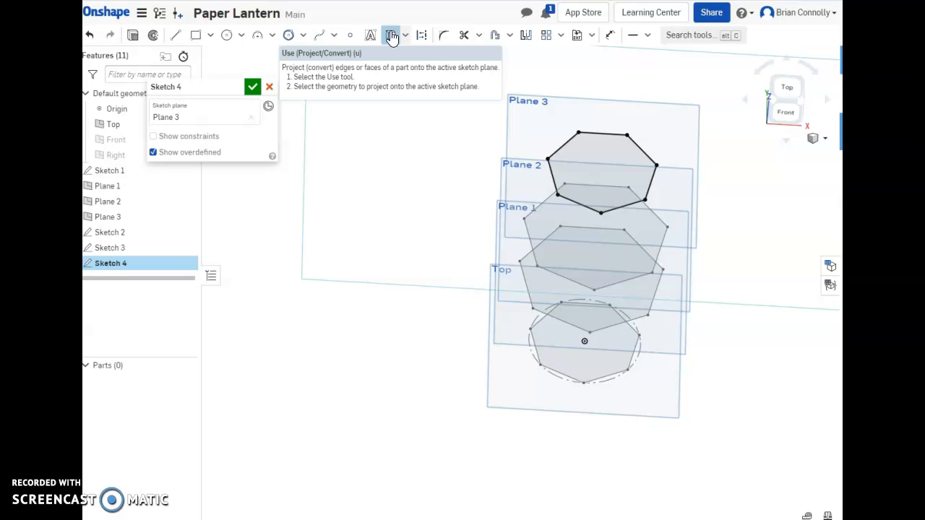
pyautogui.click(391, 36)
pyautogui.click(571, 344)
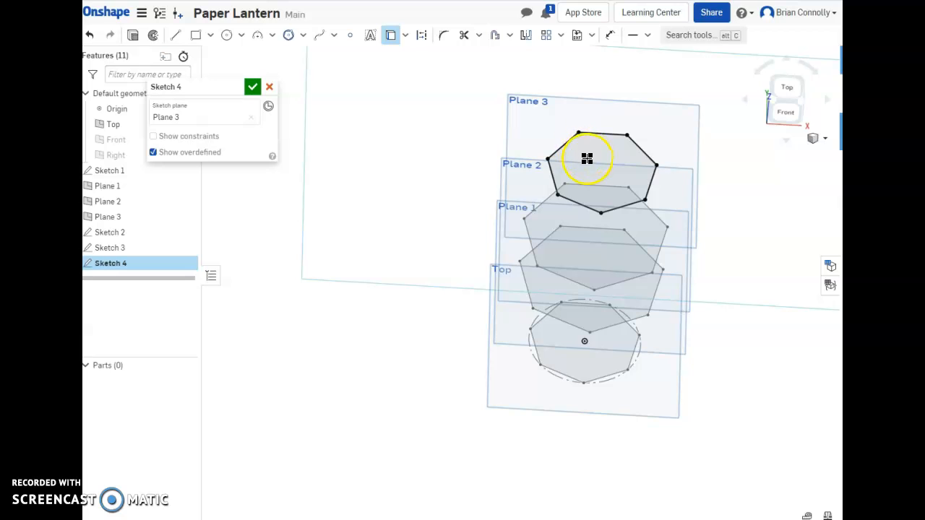
pyautogui.click(591, 363)
pyautogui.click(251, 89)
pyautogui.click(252, 88)
pyautogui.click(533, 157)
pyautogui.moveTo(533, 158); pyautogui.dragTo(462, 220, button='right')
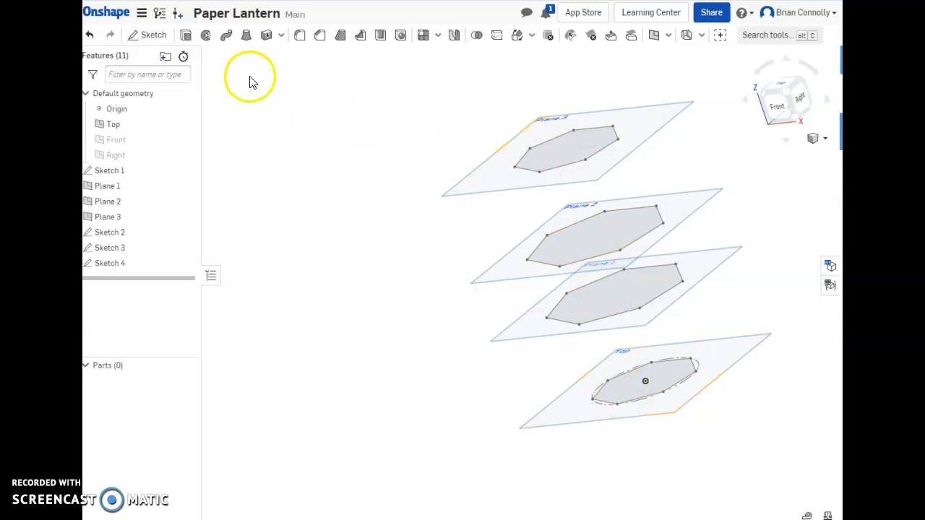
# - Try to loft one solid through all four heptagon profiles, from Plane 3 down to the Top plane
pyautogui.click(246, 35)
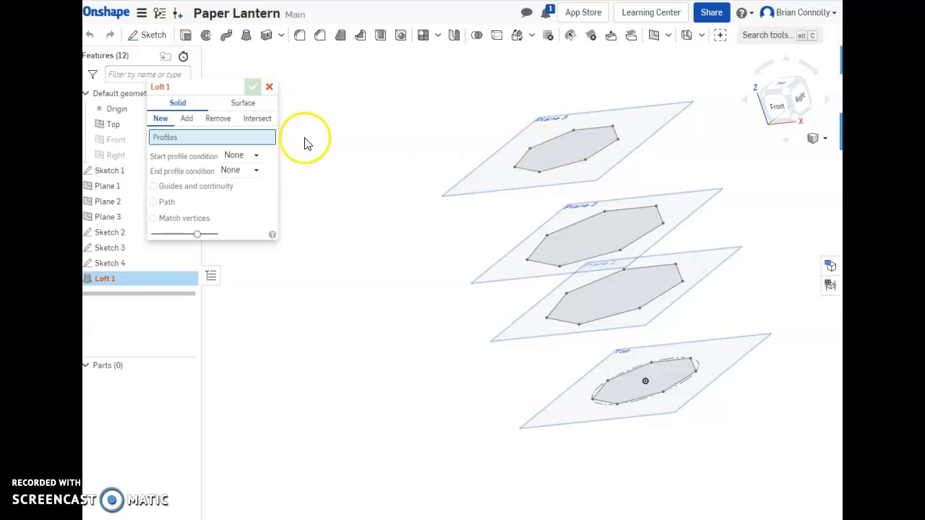
pyautogui.click(553, 152)
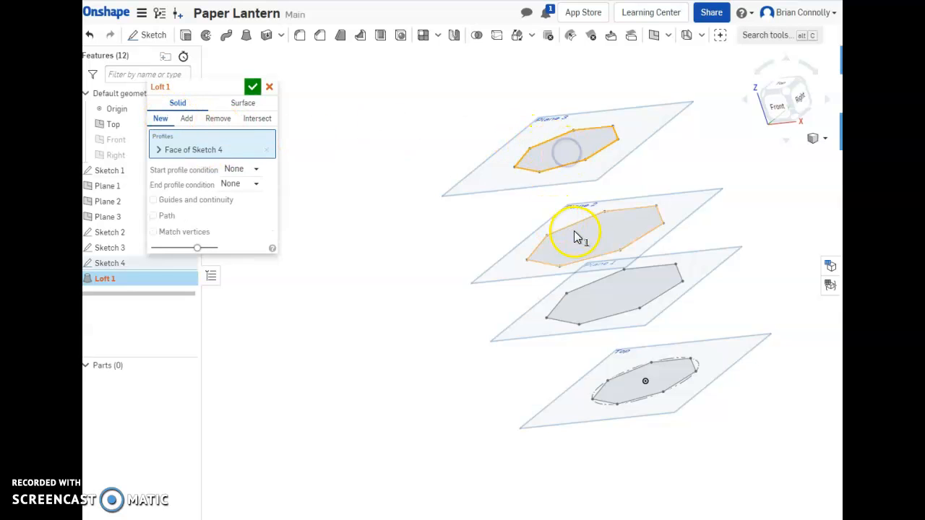
pyautogui.click(577, 237)
pyautogui.click(598, 295)
pyautogui.click(636, 381)
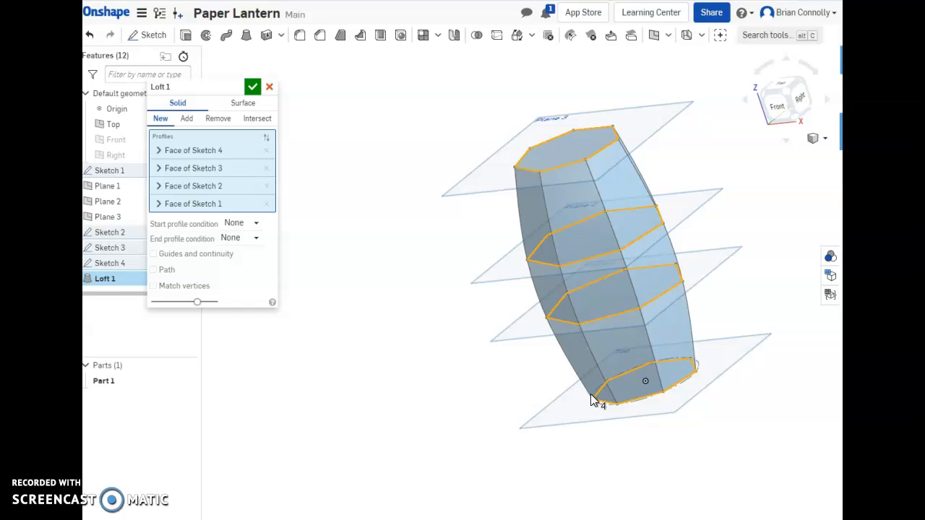
pyautogui.click(547, 321)
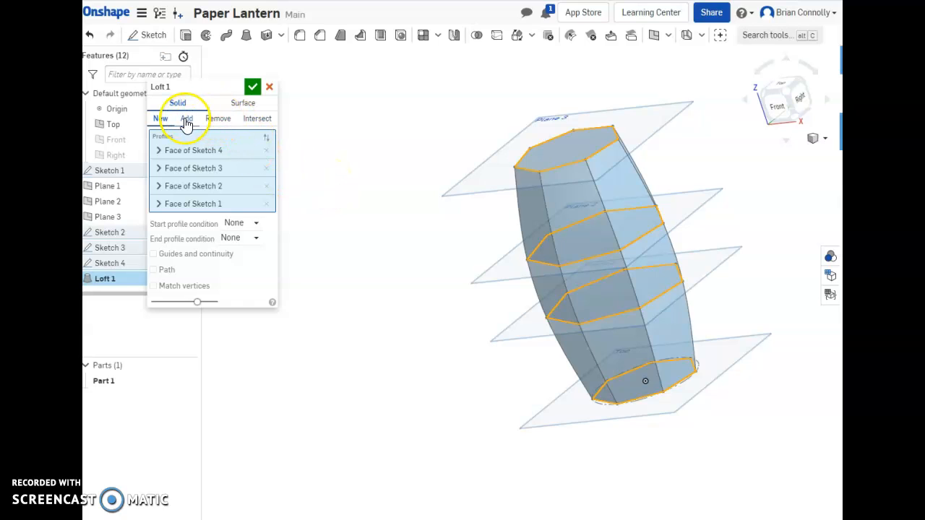
# - Clear all the selected heptagon profiles from the loft
pyautogui.click(266, 151)
pyautogui.click(267, 169)
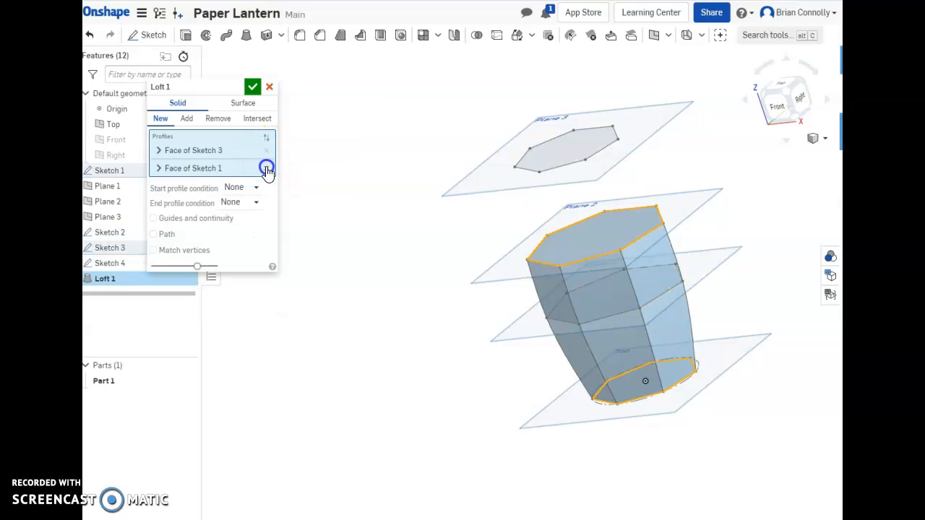
pyautogui.click(266, 150)
pyautogui.click(239, 183)
pyautogui.click(234, 186)
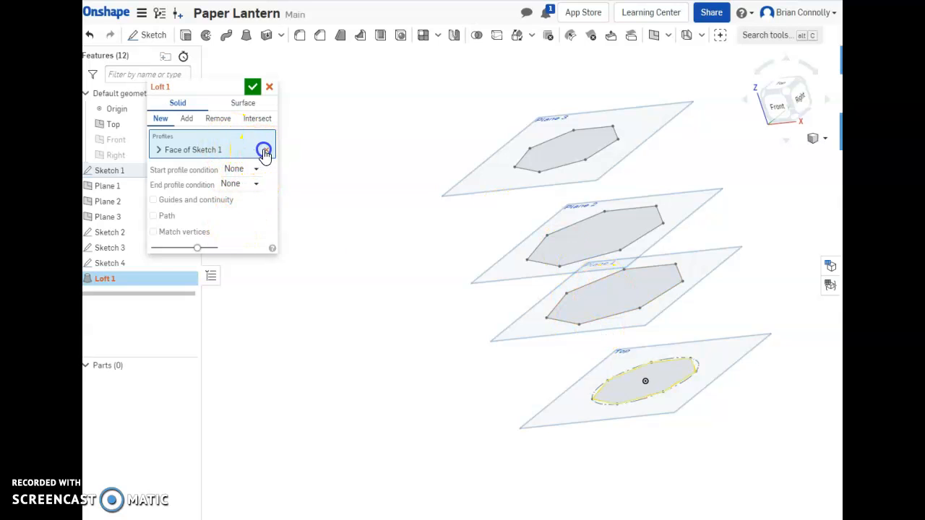
pyautogui.click(265, 150)
# - Loft a new solid from the small heptagon on the Top plane to the larger heptagon on Plane 1
pyautogui.click(633, 390)
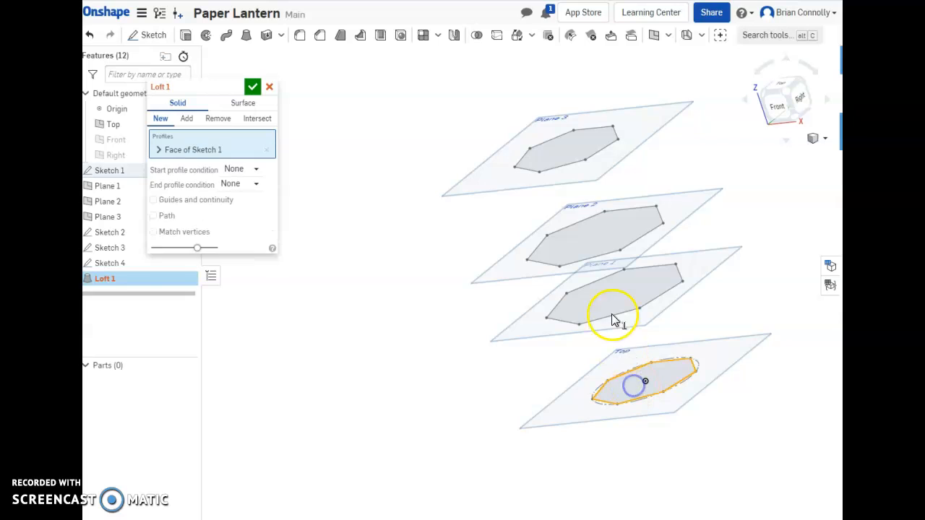
pyautogui.click(611, 298)
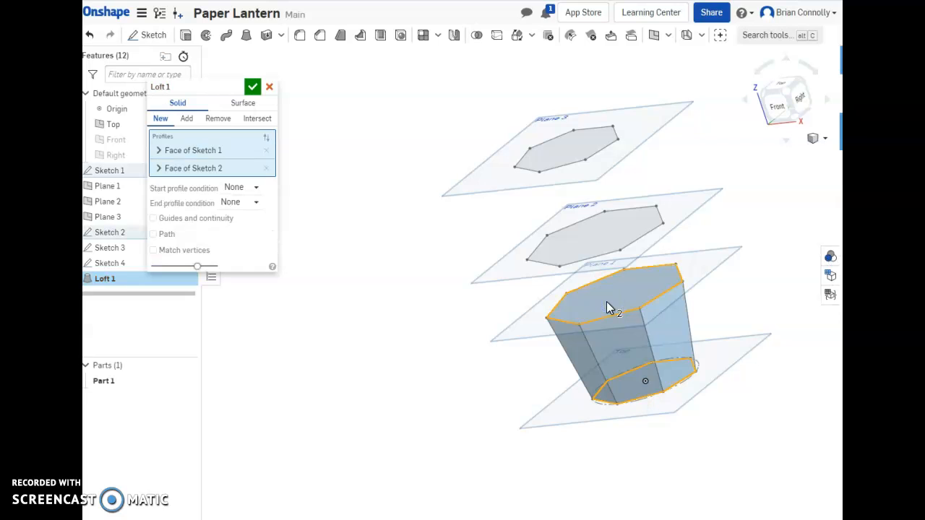
pyautogui.click(253, 87)
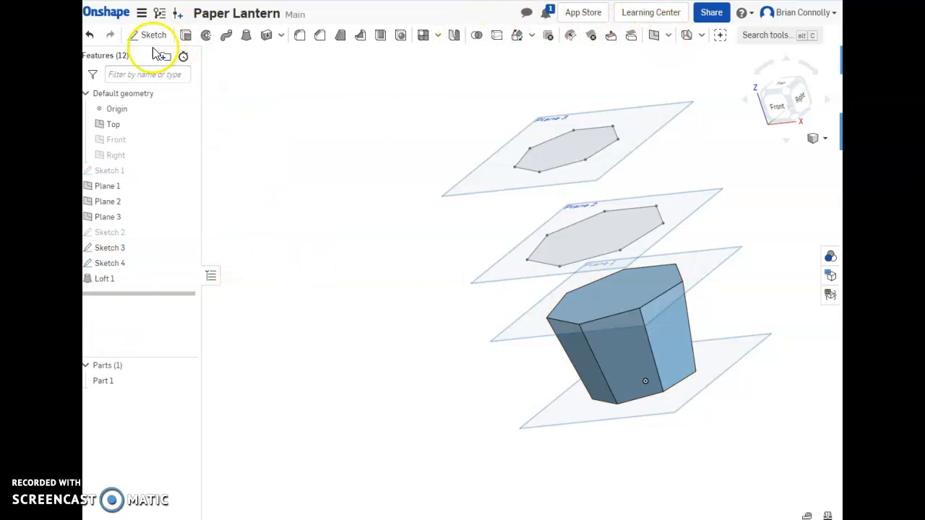
# - Loft between the larger heptagons of Sketch 2 and Sketch 3, adding the middle section to Part 1
pyautogui.click(247, 35)
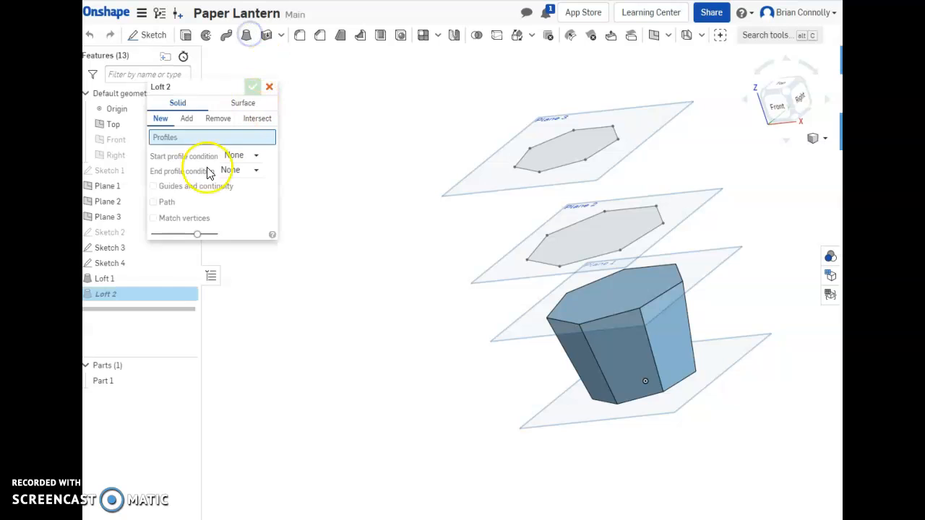
pyautogui.click(122, 235)
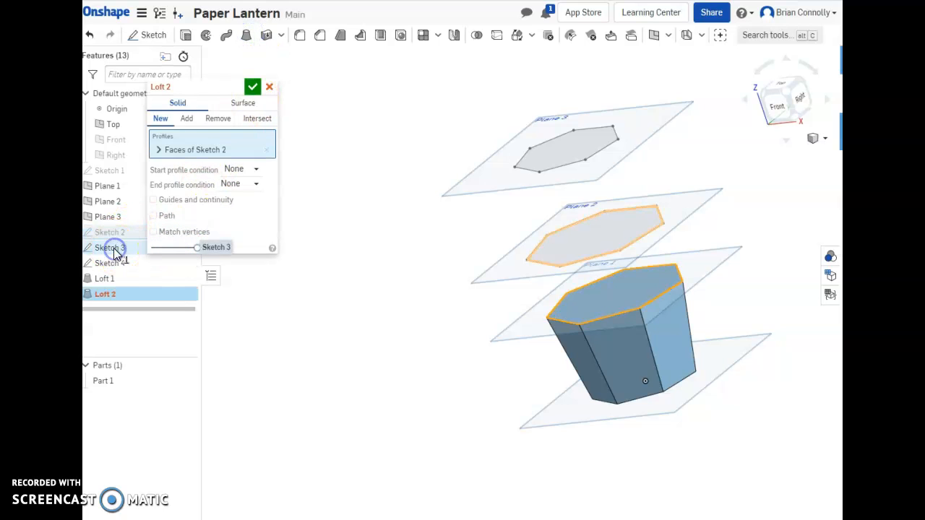
pyautogui.click(114, 249)
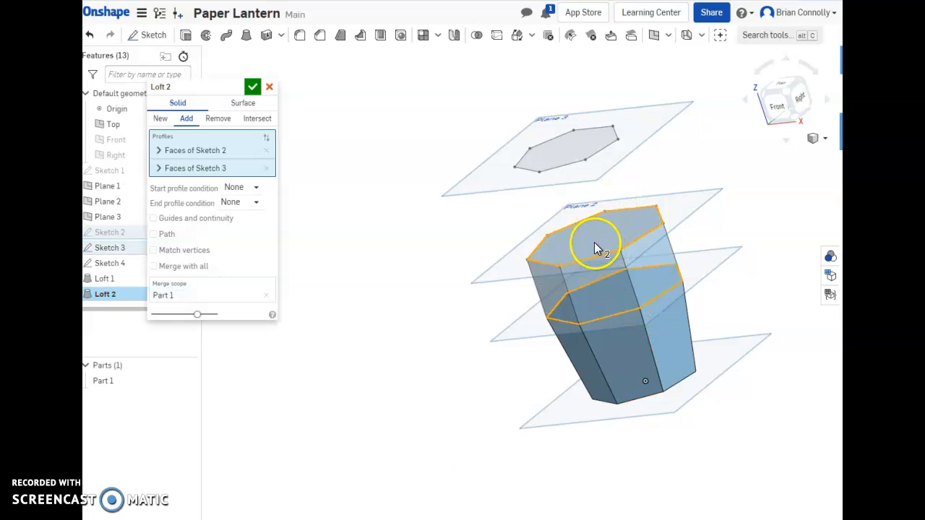
pyautogui.click(252, 88)
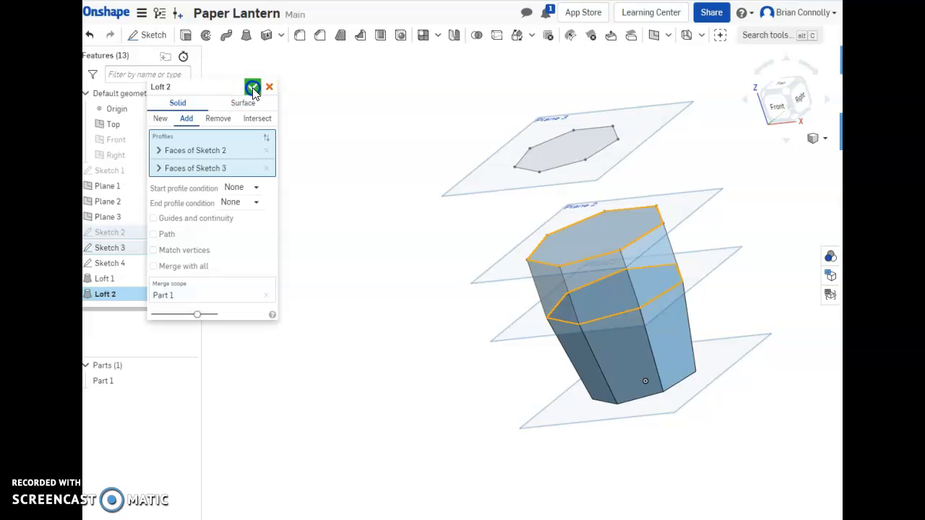
# - Loft from the larger heptagon of Sketch 3 to the smaller one of Sketch 4, adding the upper section to Part 1
pyautogui.click(246, 36)
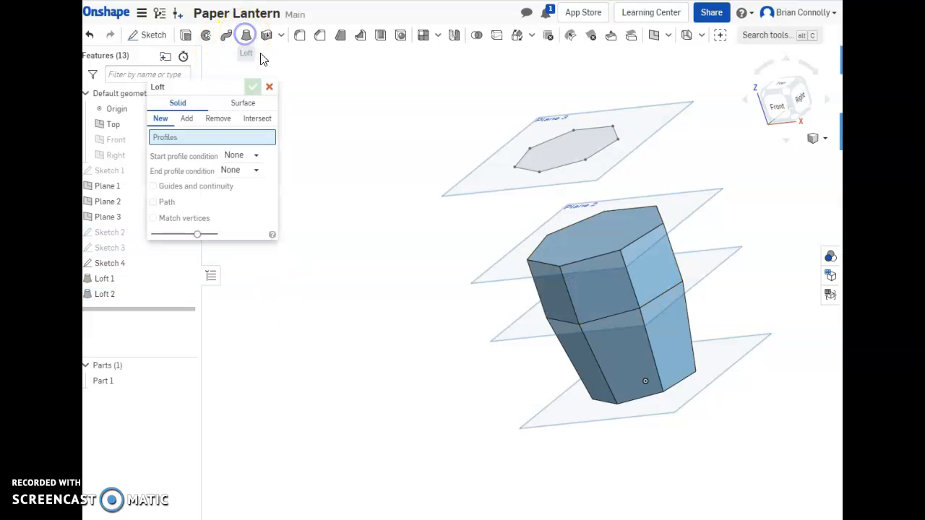
pyautogui.click(119, 248)
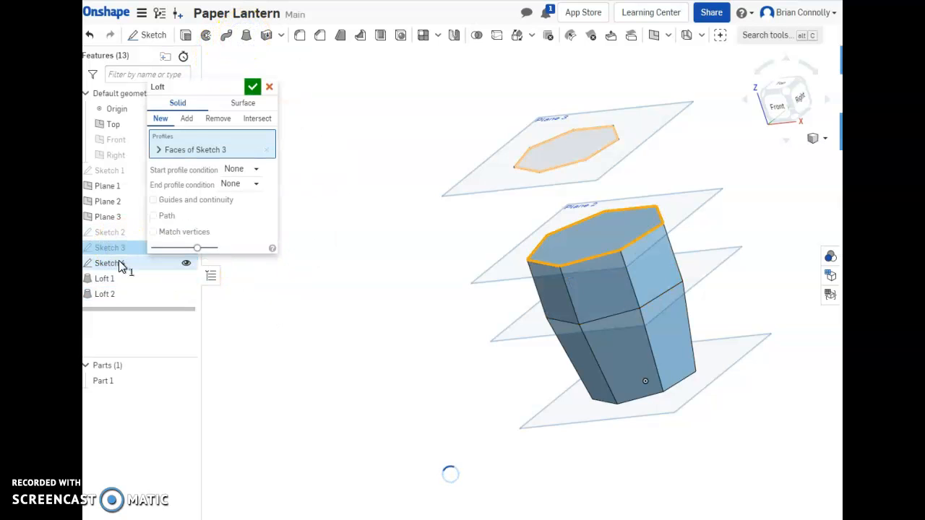
pyautogui.click(119, 263)
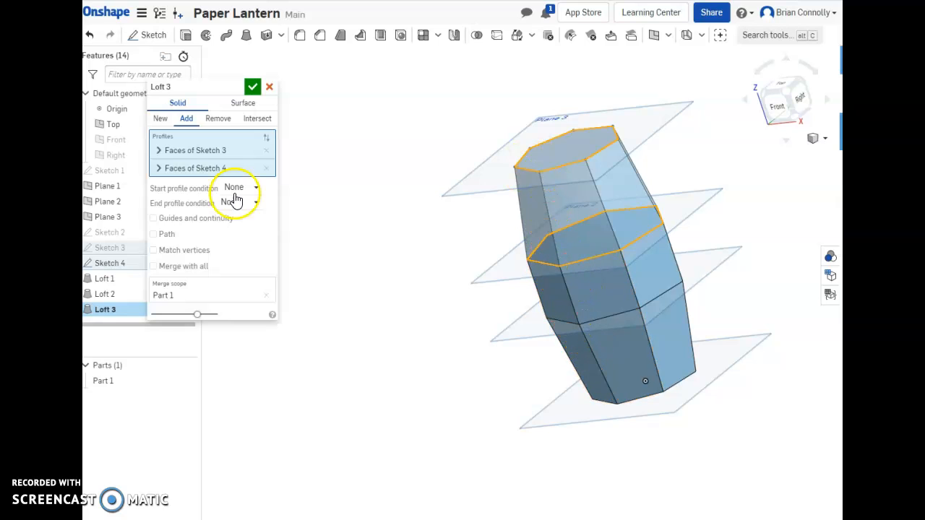
pyautogui.click(253, 86)
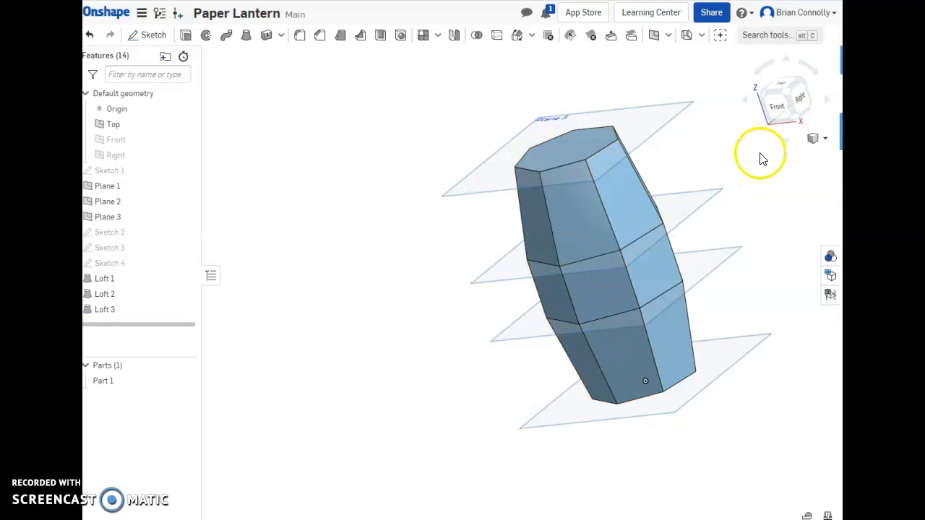
# - Inspect the lofted lantern from the front and at an angle, and open Sketch 2 to check its heptagon without editing it
pyautogui.click(775, 106)
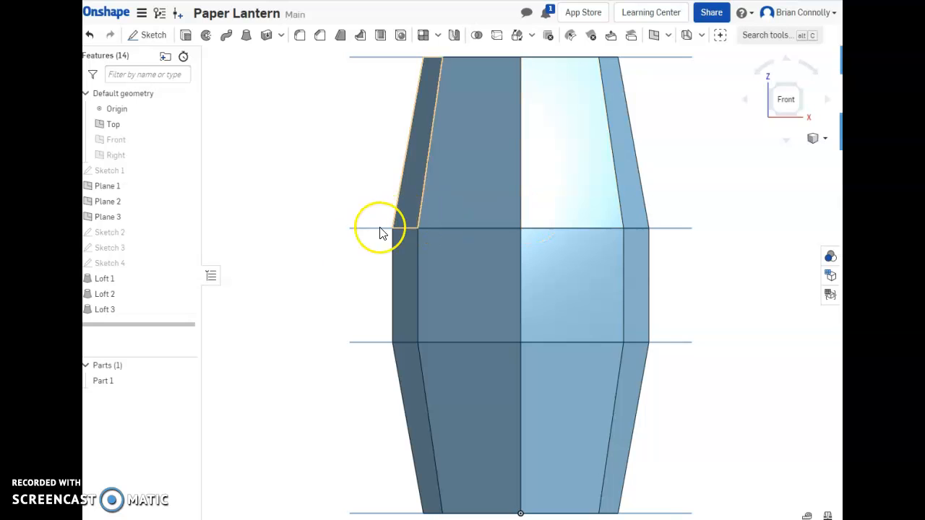
pyautogui.moveTo(363, 159); pyautogui.dragTo(336, 181, button='right')
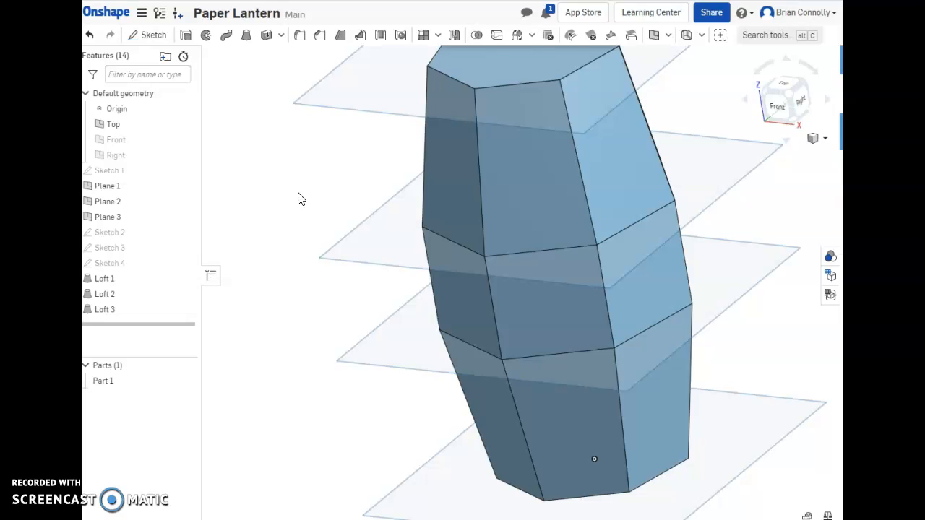
pyautogui.click(365, 226)
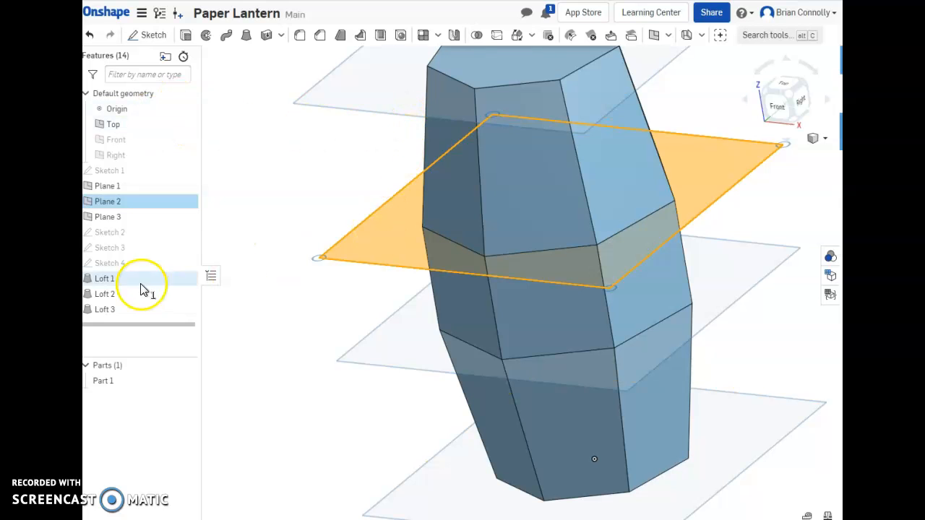
pyautogui.doubleClick(112, 232)
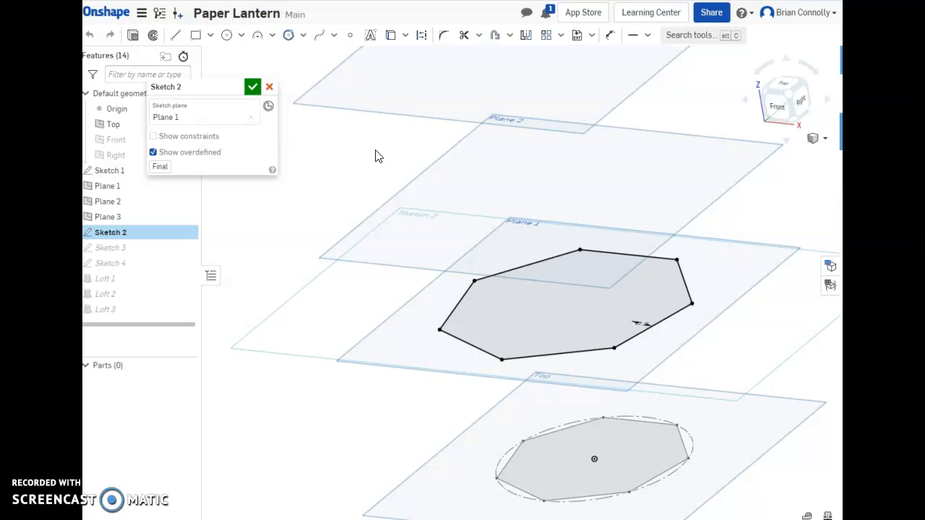
pyautogui.click(252, 86)
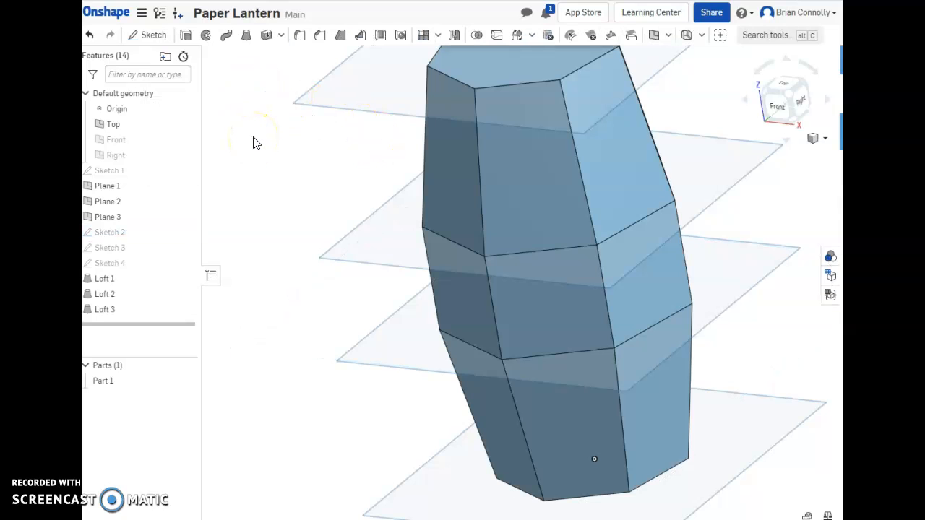